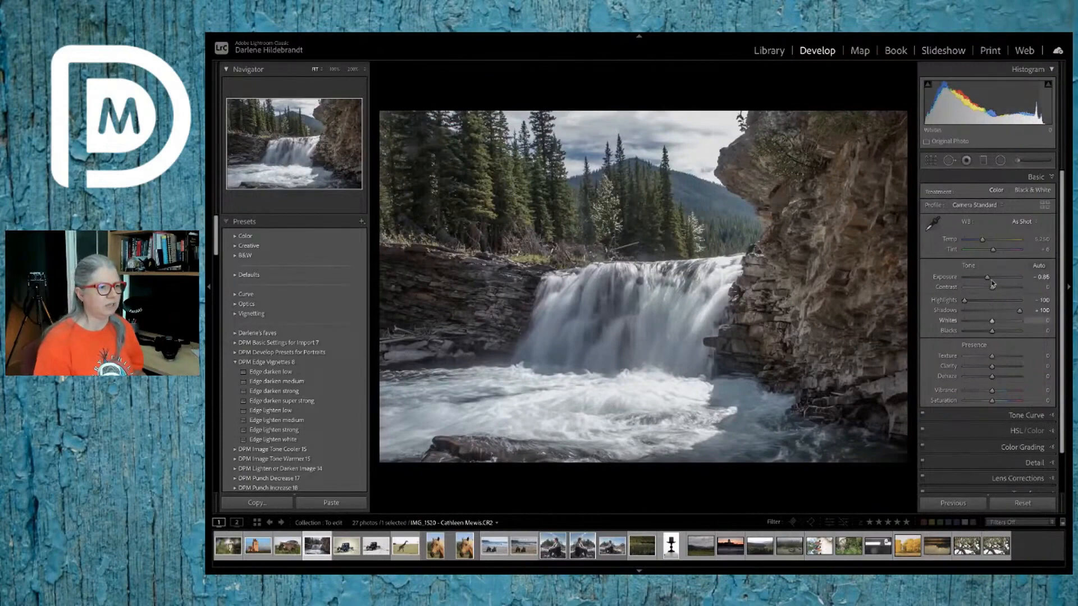
drag(992, 288, 964, 289)
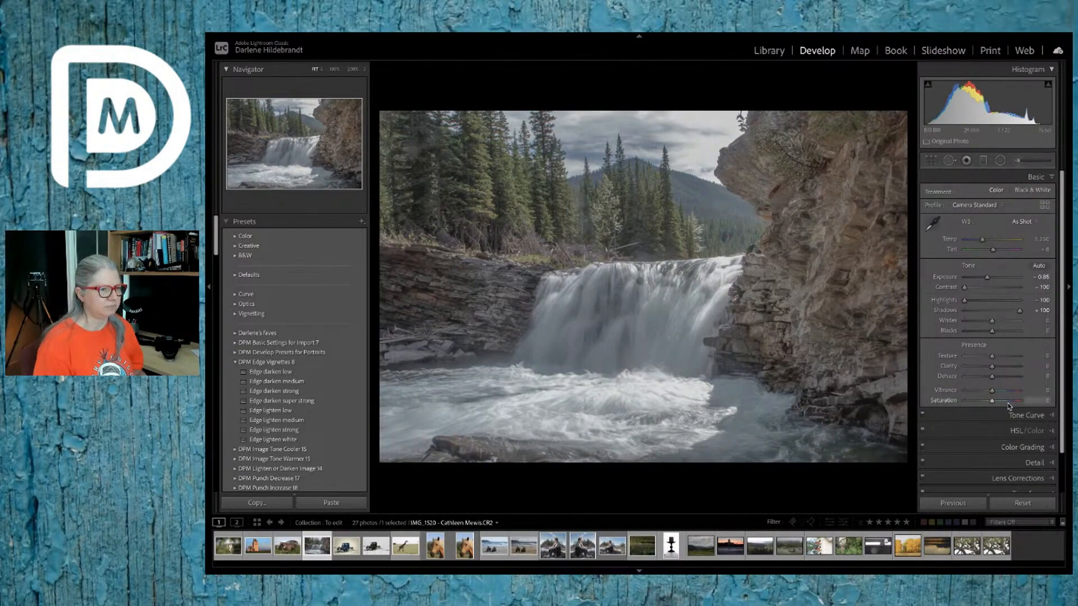
drag(1014, 403, 1015, 403)
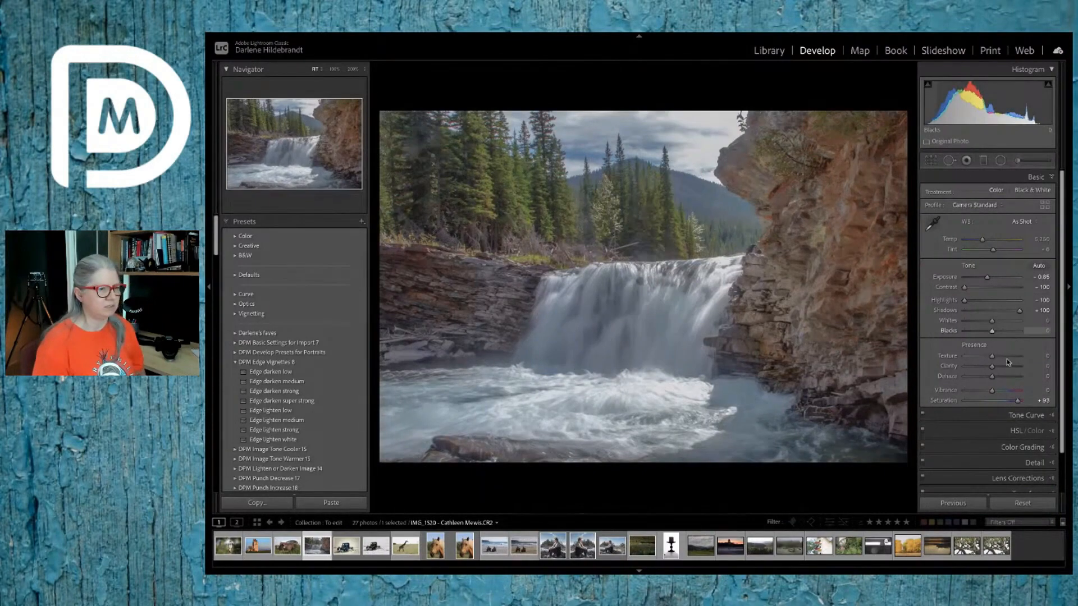
drag(992, 390, 1009, 390)
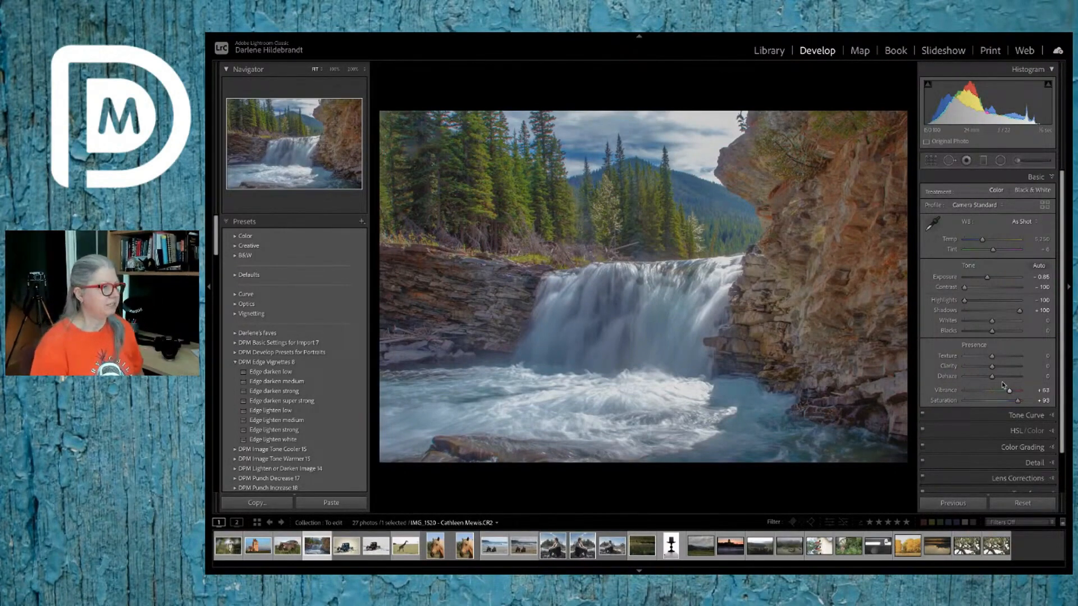
double_click(1016, 401)
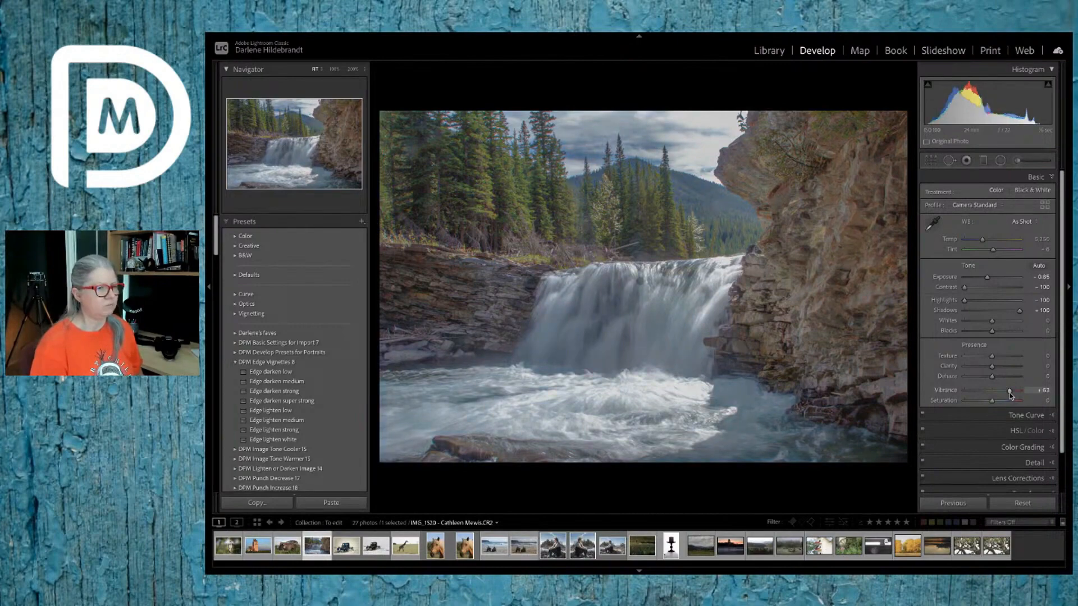
double_click(1009, 391)
double_click(965, 287)
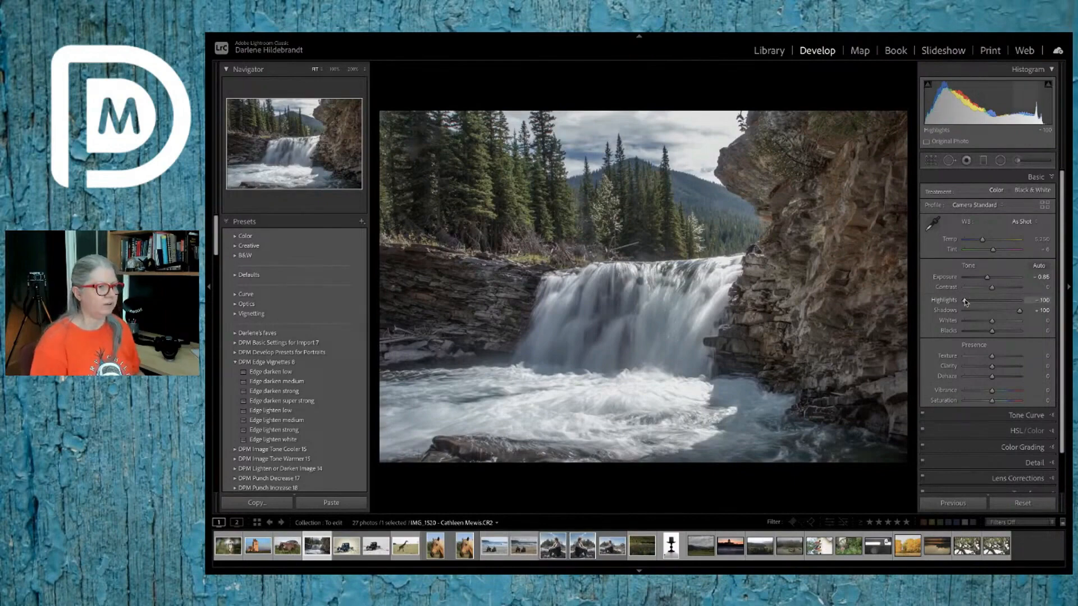
Set the photo's Exposure to -0.35, Highlights to -100, Shadows to +74, Whites to +15 and Blacks to -22.
alt+click(965, 301)
drag(984, 302, 989, 278)
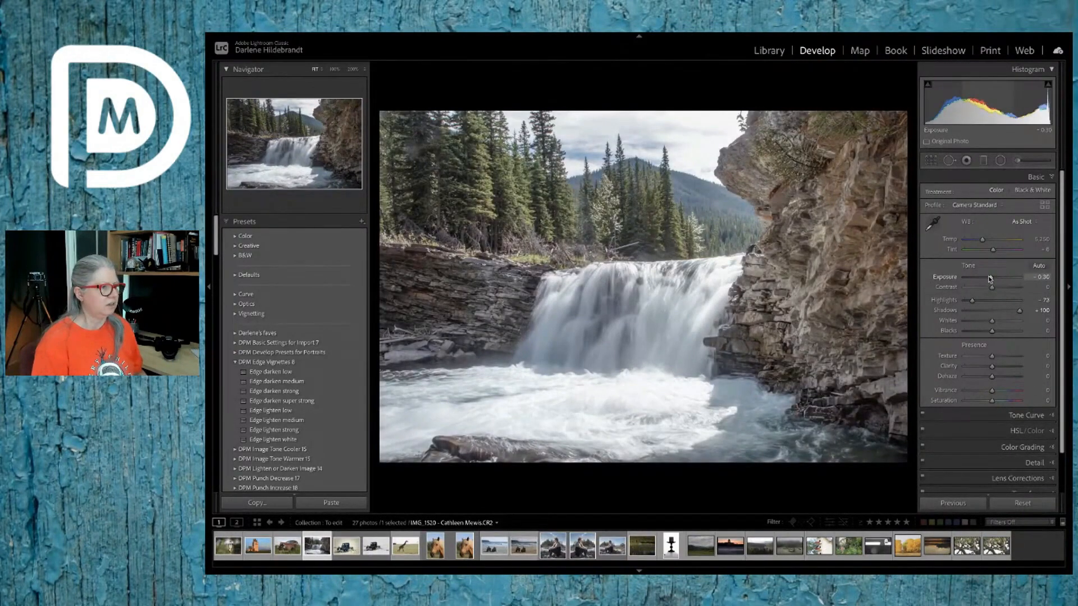
double_click(989, 278)
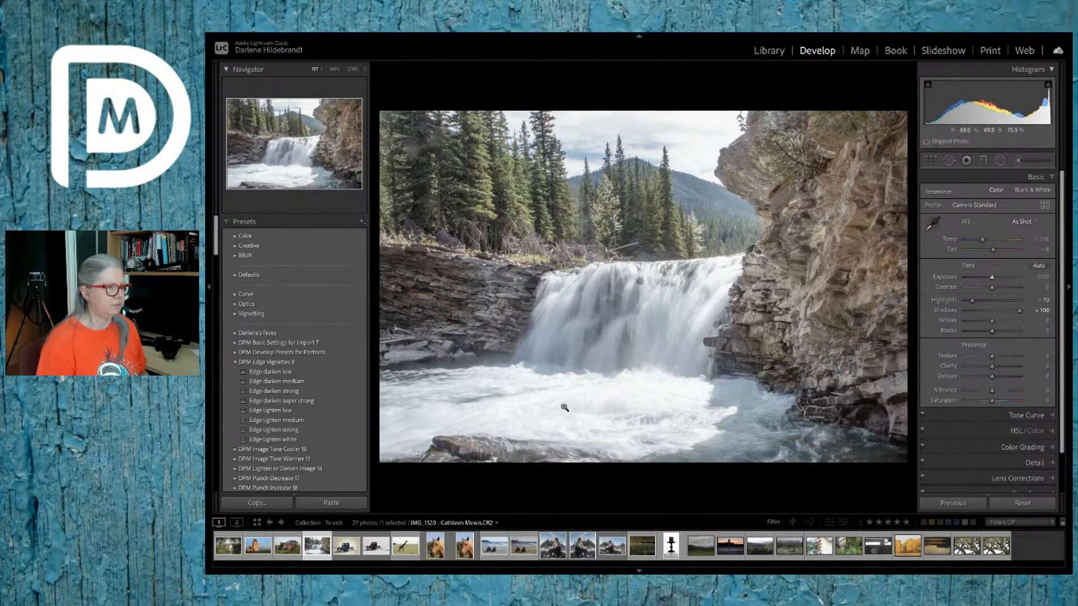
drag(973, 301, 995, 321)
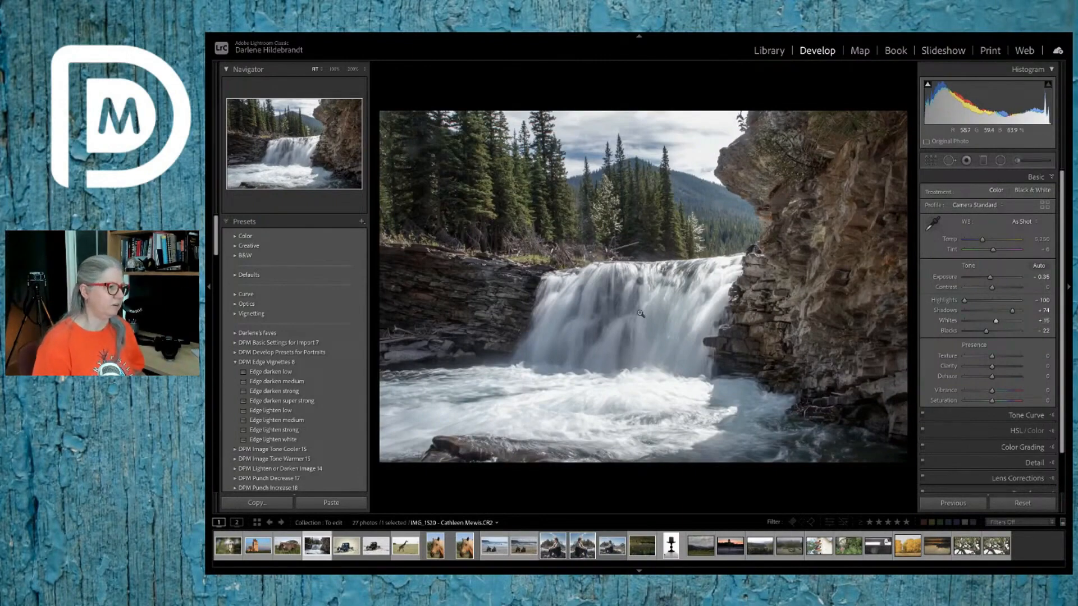
Draw a radial filter over the waterfall, reset its preloaded effects, and lower its Highlights.
key(shift+m)
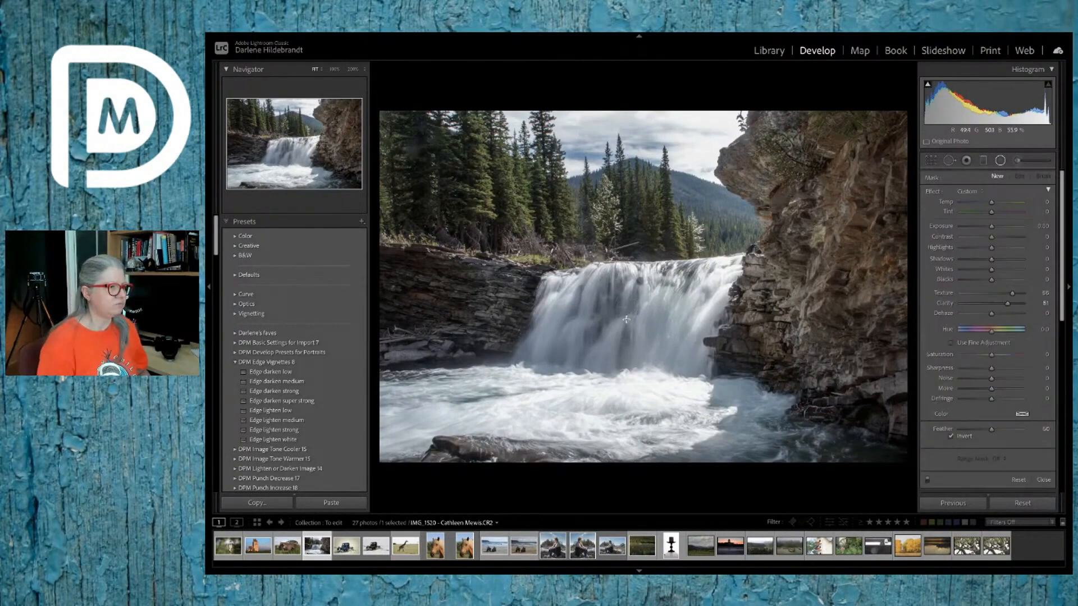
drag(626, 314, 629, 375)
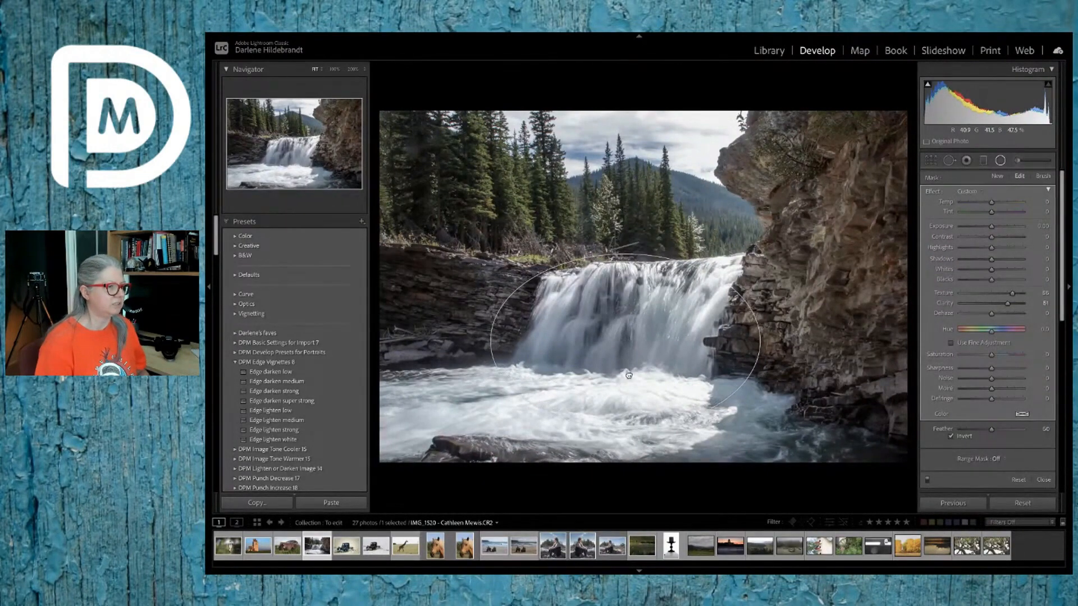
double_click(933, 191)
drag(991, 247, 970, 248)
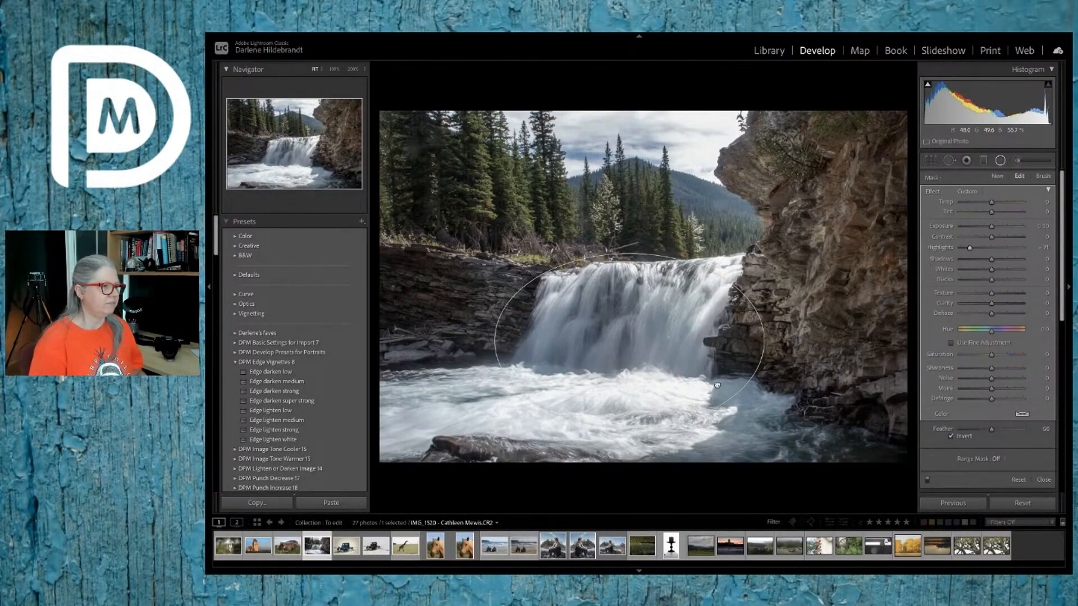
Rotate, widen and recentre the radial filter so it spans the whole waterfall and the adjoining rock.
drag(663, 256, 644, 251)
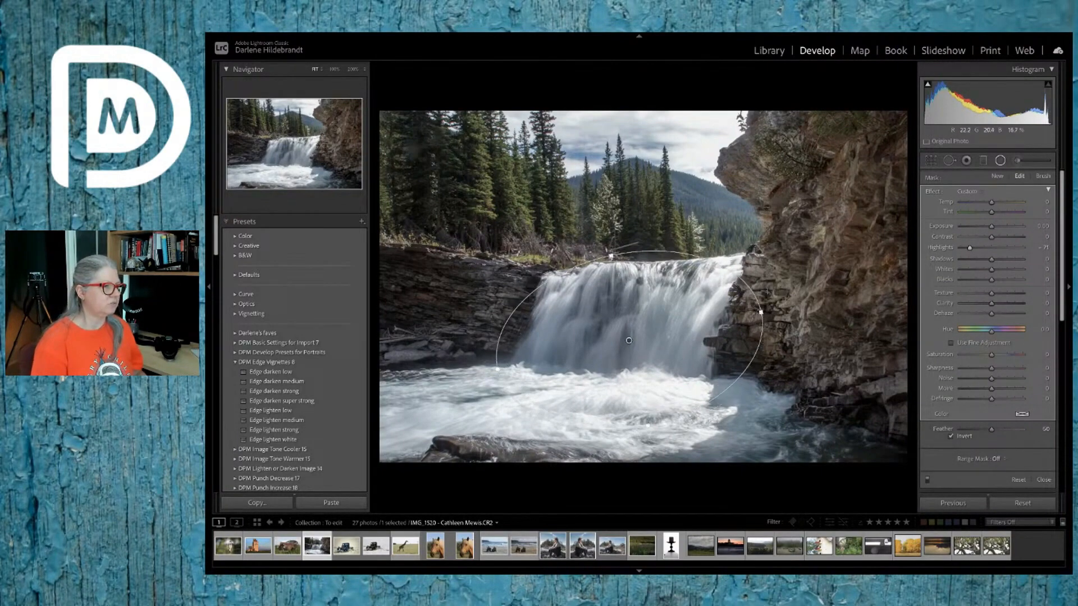
drag(761, 312, 789, 306)
drag(565, 396, 574, 384)
drag(656, 416, 658, 423)
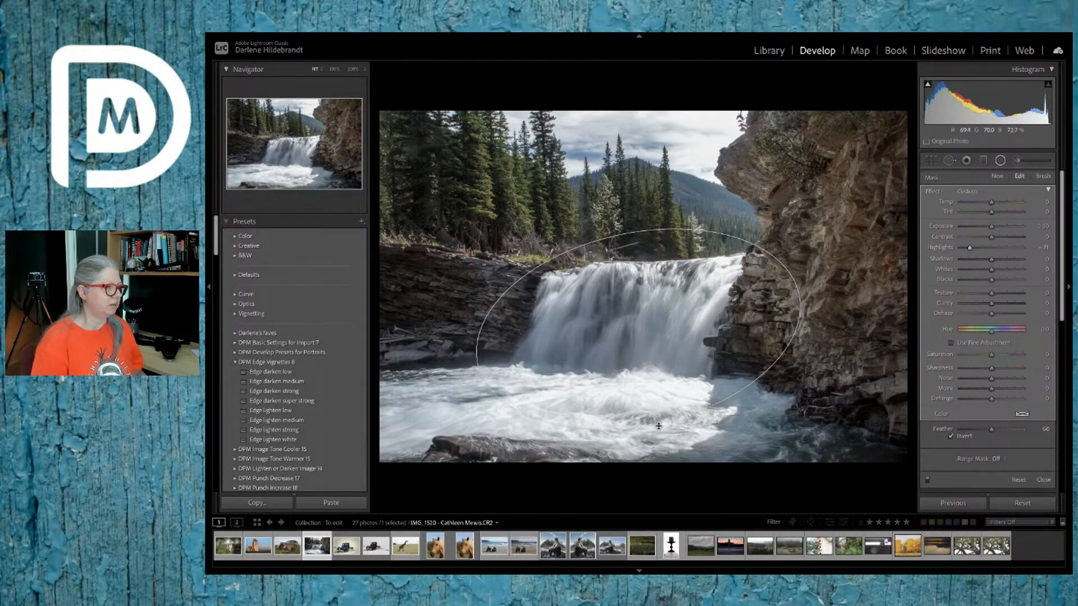
drag(476, 362, 453, 362)
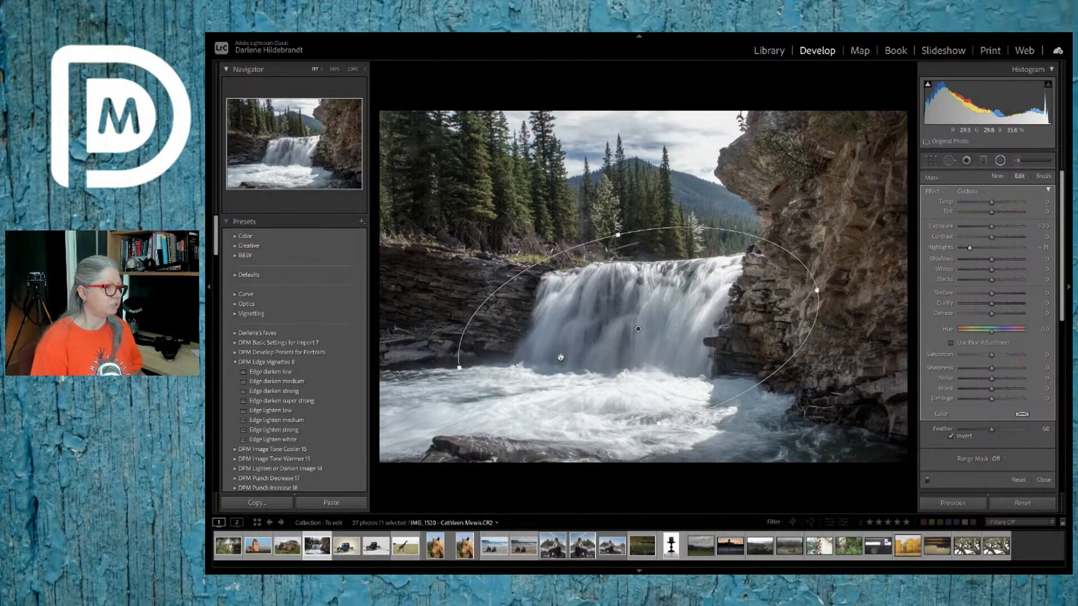
Set the waterfall filter's Highlights to -100, Texture to 43 and Clarity to 23, and duplicate the filter in place.
drag(969, 248, 958, 259)
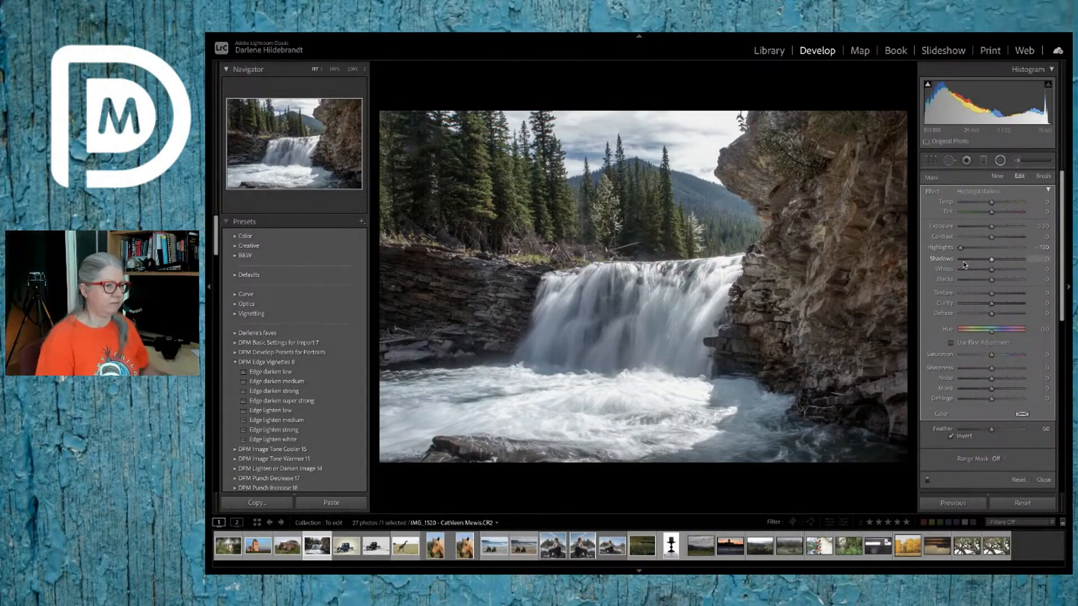
drag(1006, 296, 1006, 294)
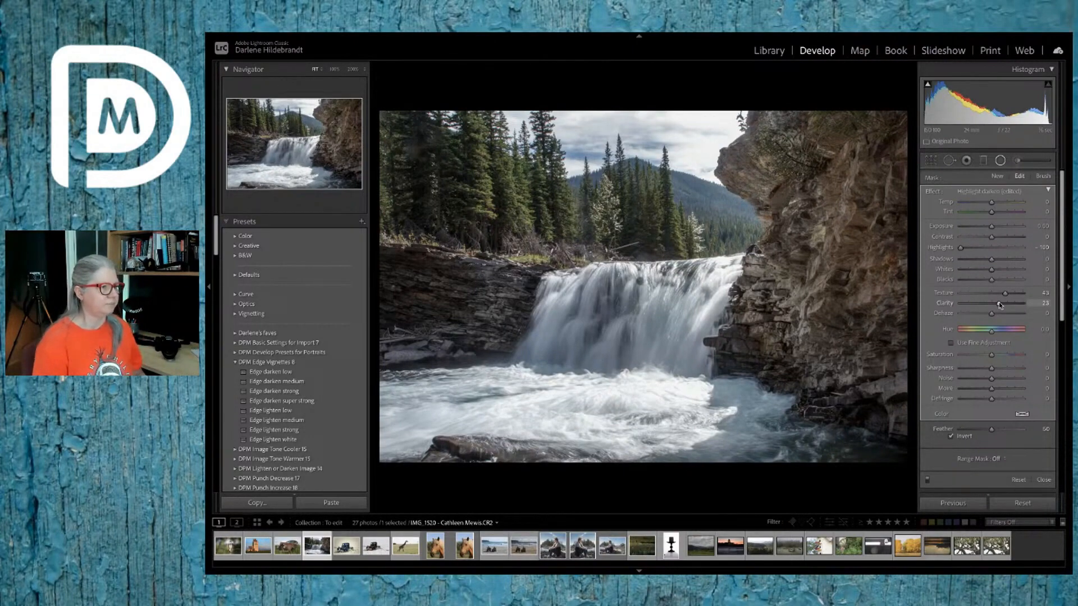
right_click(633, 335)
click(647, 340)
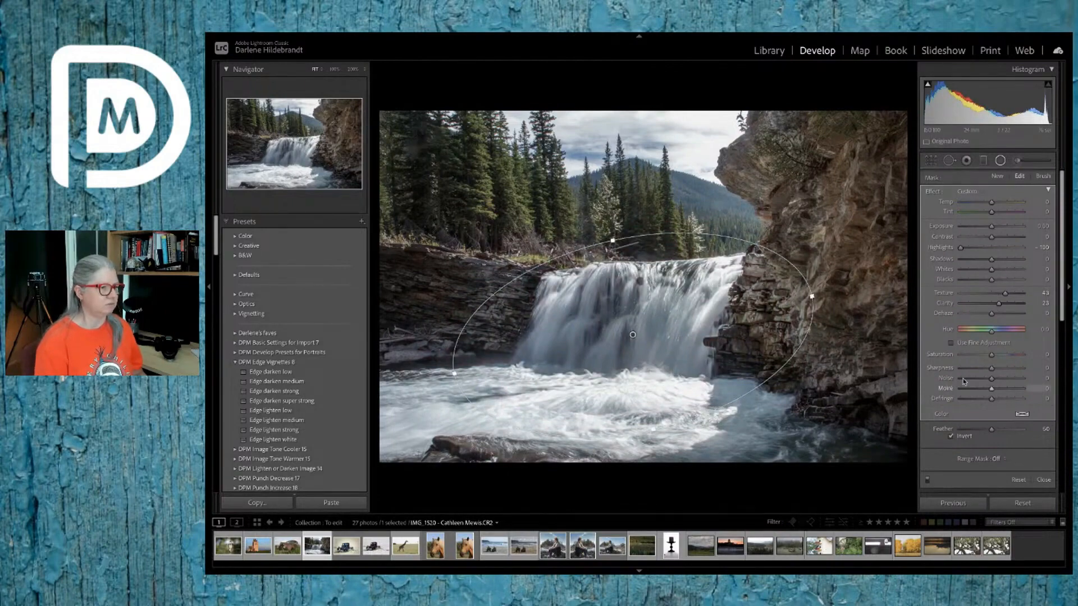
Toggle the radial filters off and on to compare the waterfall with and without them.
scroll(927, 482, down, 1)
click(927, 474)
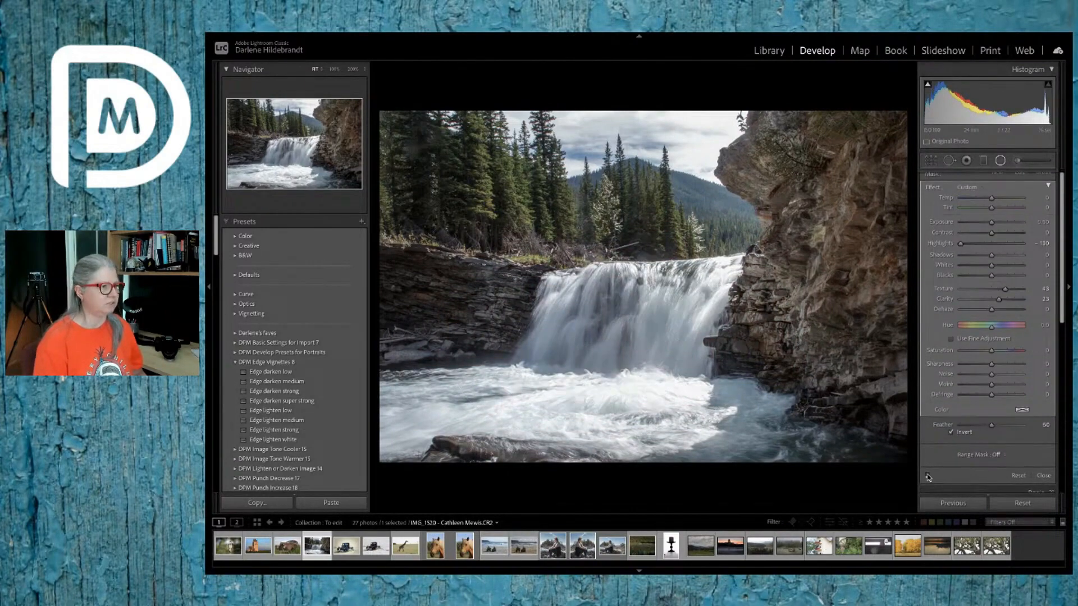
click(927, 474)
click(927, 474)
click(927, 475)
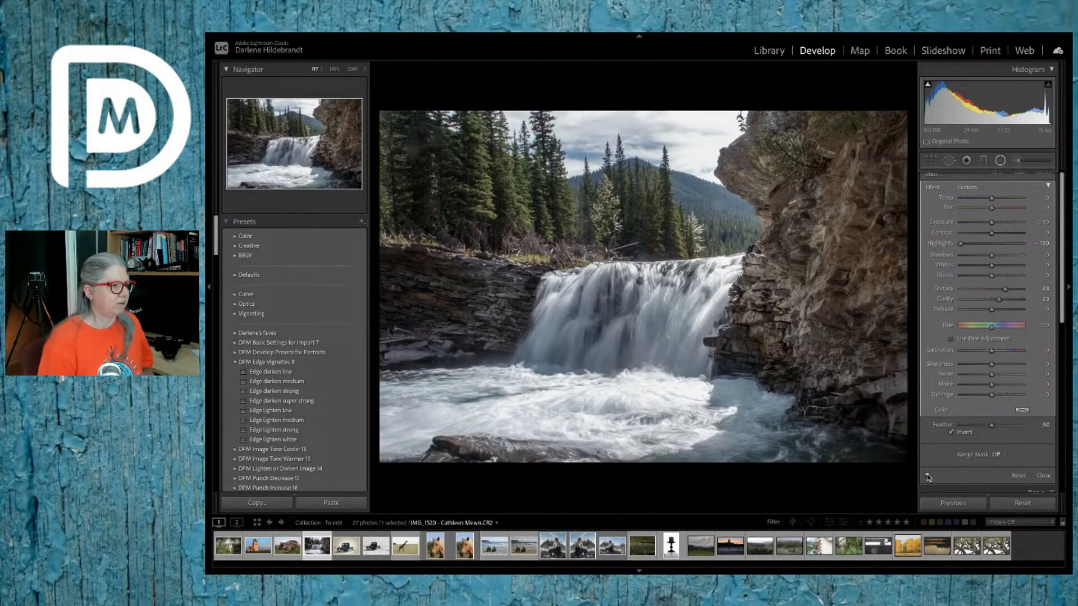
Duplicate the waterfall filter once more, move the copy up over the sky and trees, and rotate it to fit.
right_click(634, 335)
click(661, 339)
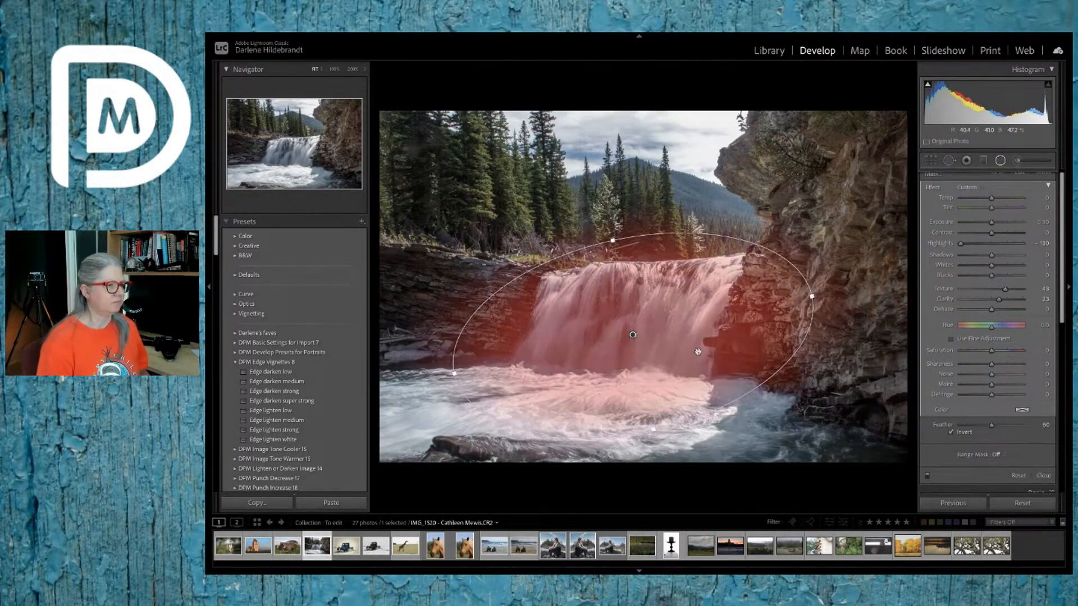
drag(698, 346, 718, 163)
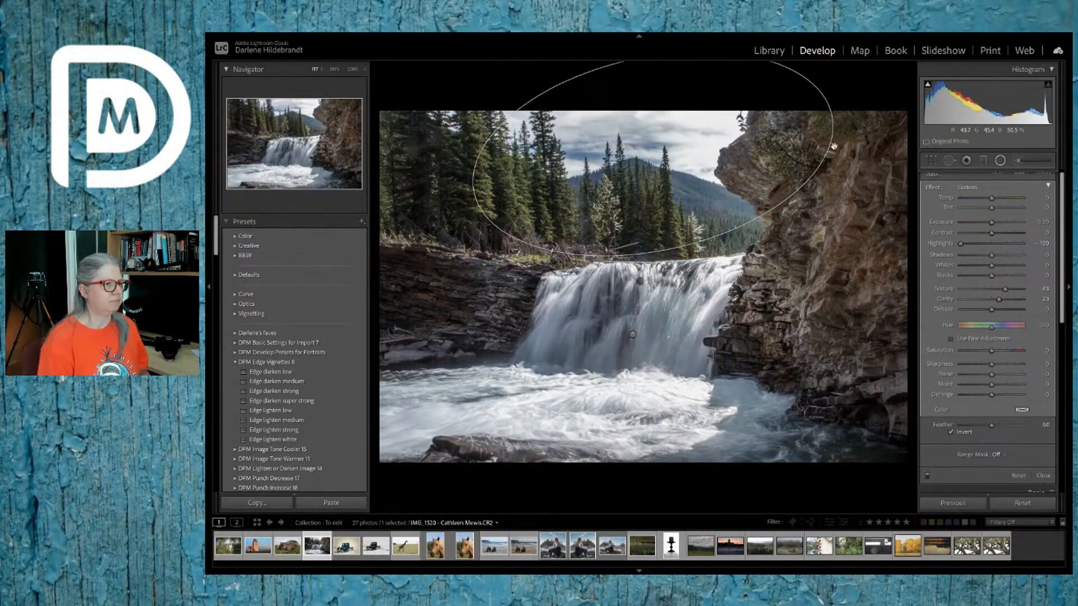
drag(834, 128, 835, 150)
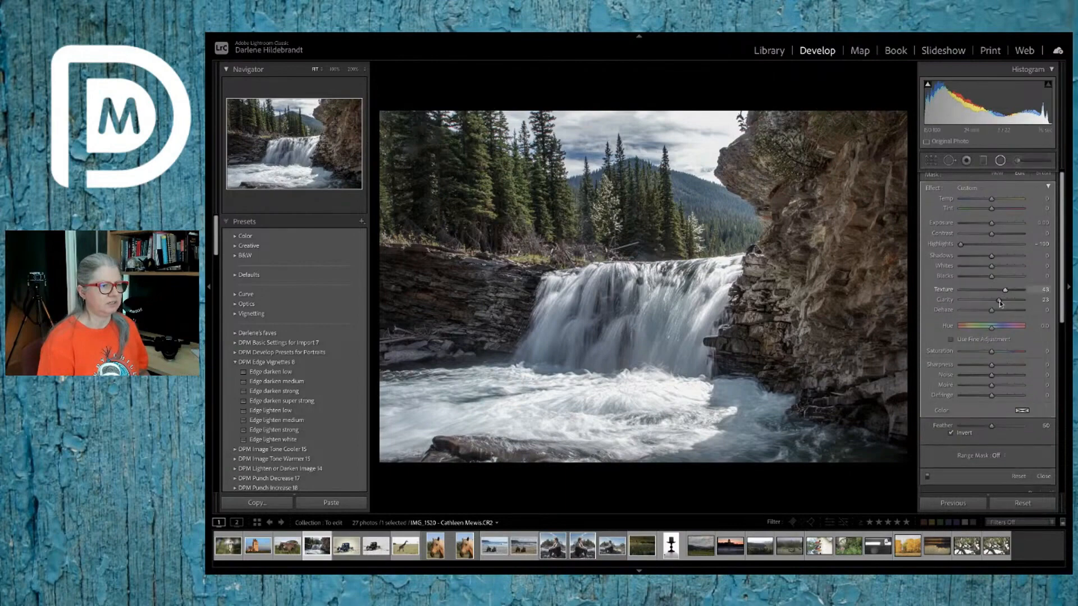
Reset the sky filter's Clarity to 0, nudge the filter higher, and set its Exposure to 0.22.
scroll(1004, 293, up, 1)
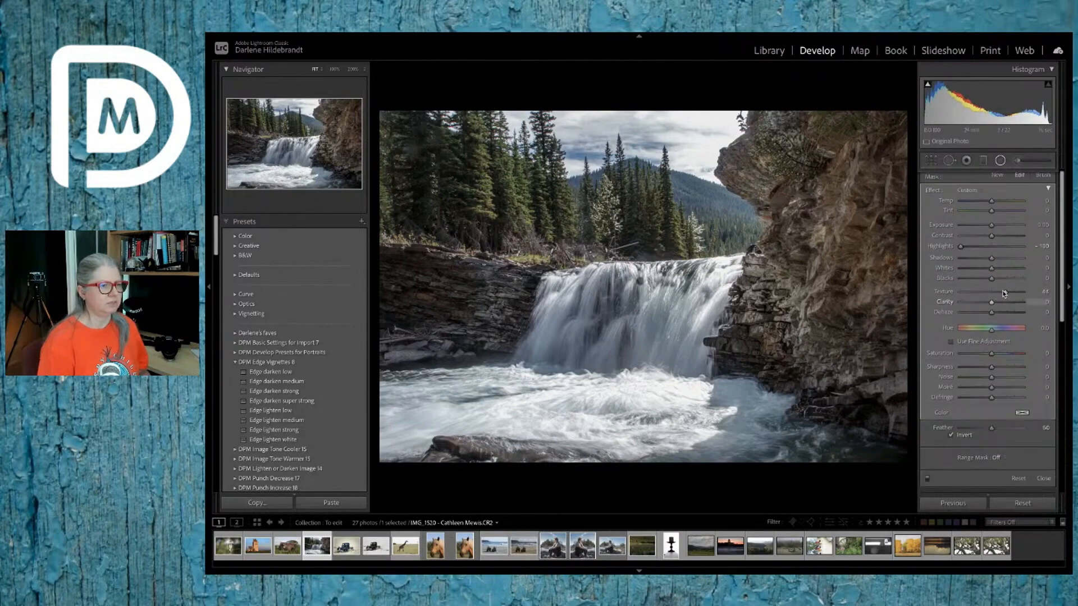
click(1006, 292)
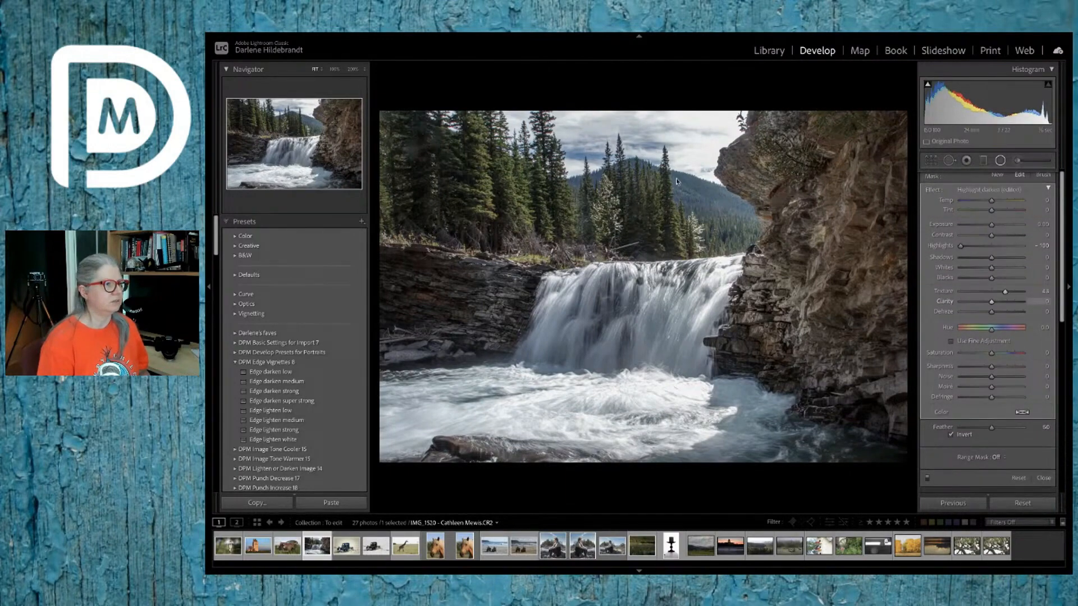
drag(704, 188, 695, 166)
scroll(991, 227, down, 1)
drag(992, 225, 993, 225)
scroll(993, 228, down, 1)
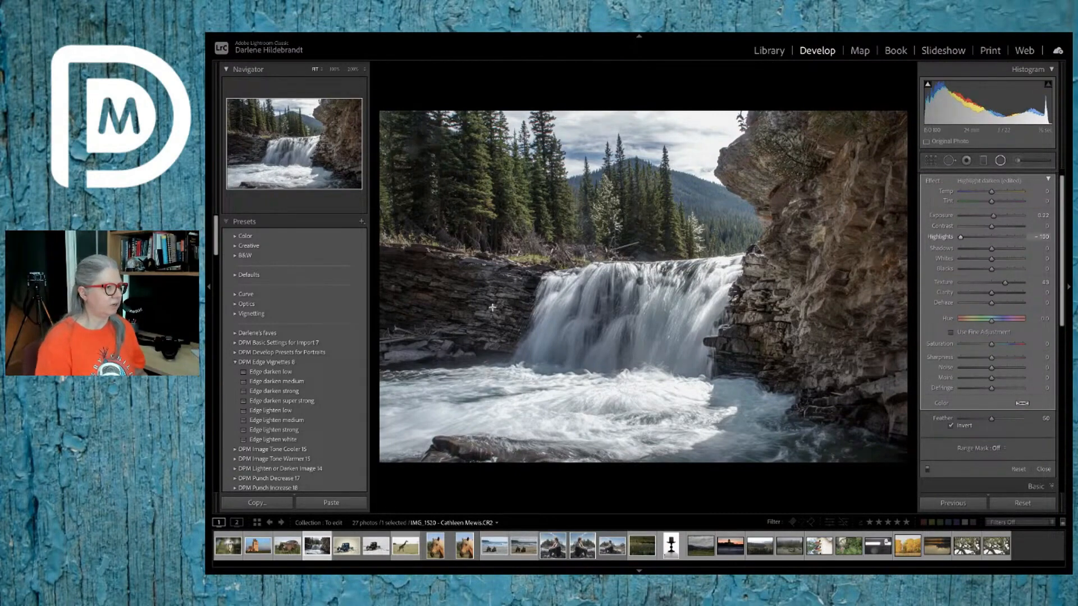
Draw a radial filter over the rock wall left of the waterfall, reset its effects, and set its Exposure to 0.58.
drag(446, 286, 466, 308)
double_click(933, 181)
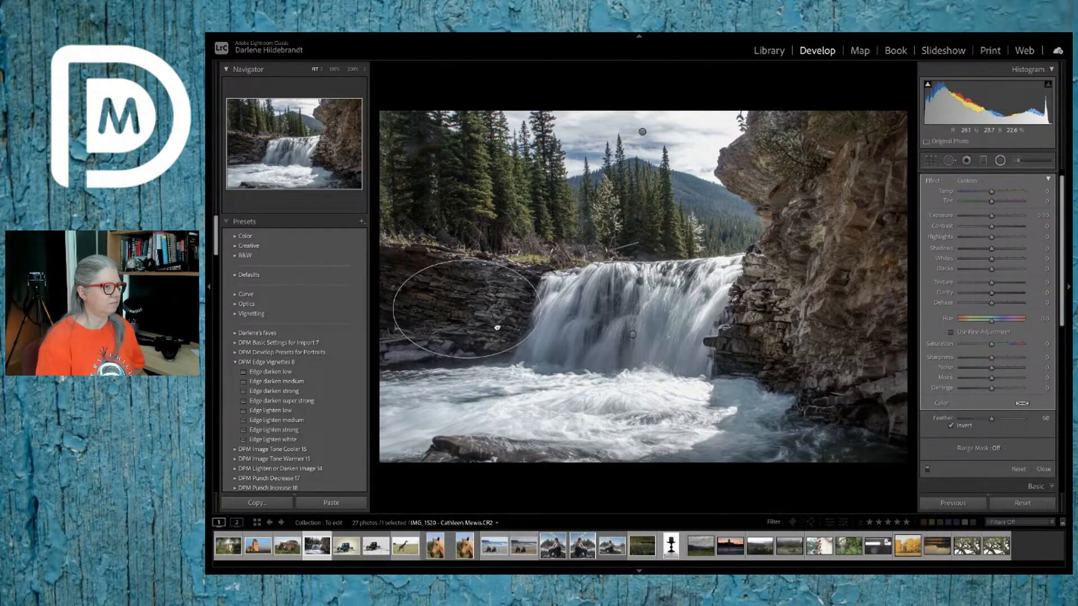
drag(985, 218, 995, 217)
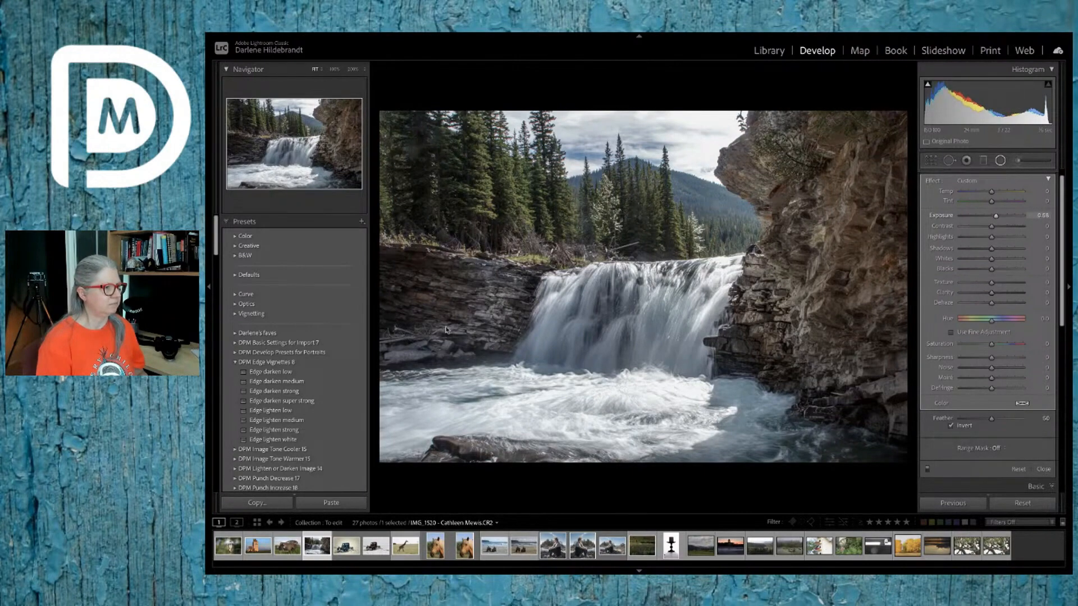
Move the rock wall filter toward the falls, widen it across the rocks and waterfall, and finish radial filter editing.
drag(482, 316, 567, 324)
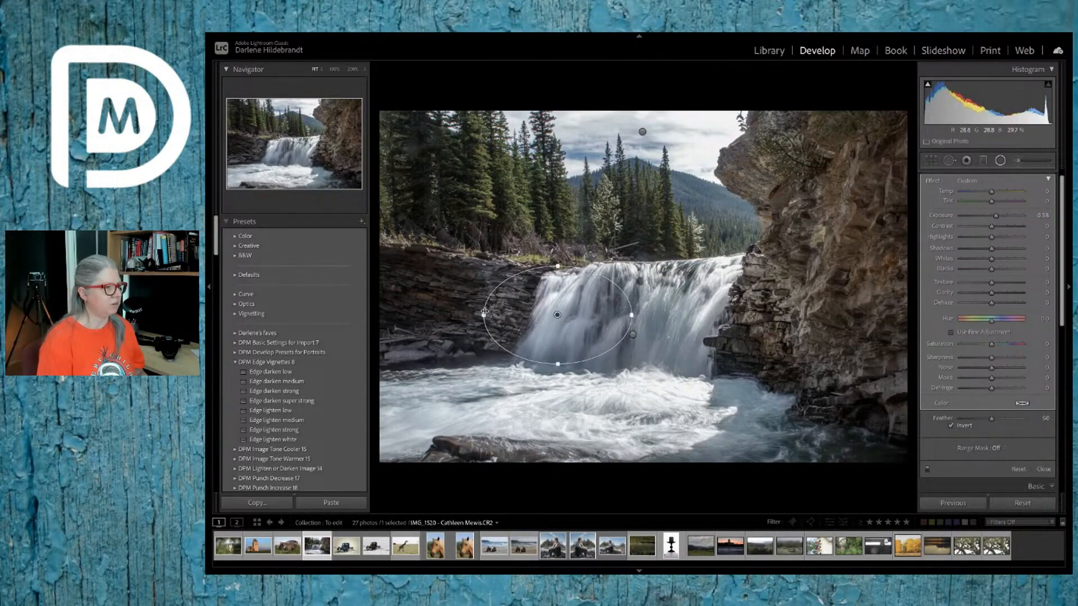
drag(484, 312, 418, 315)
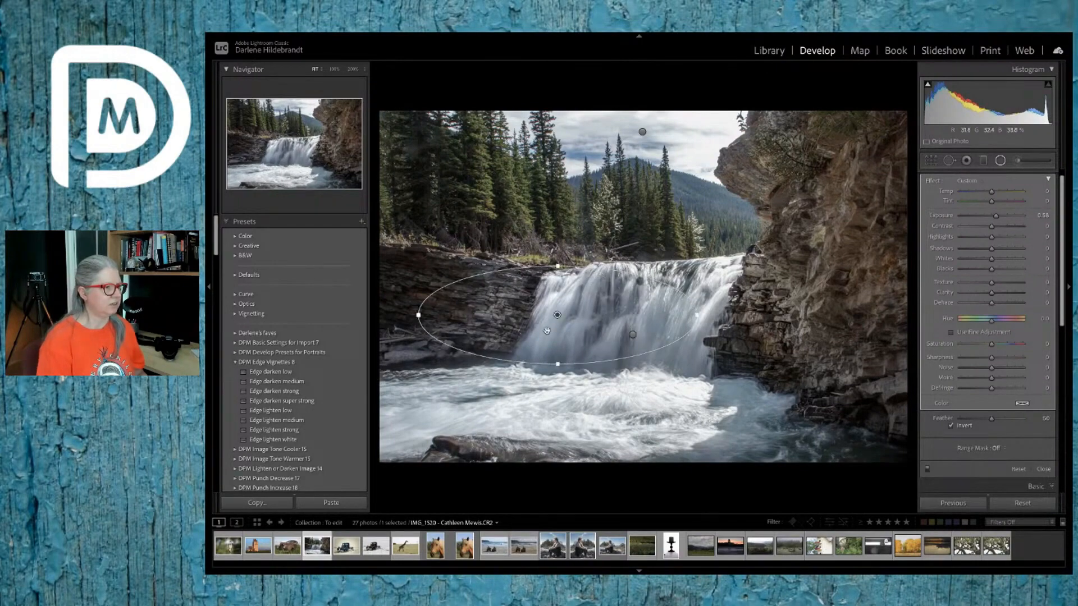
drag(547, 331, 556, 335)
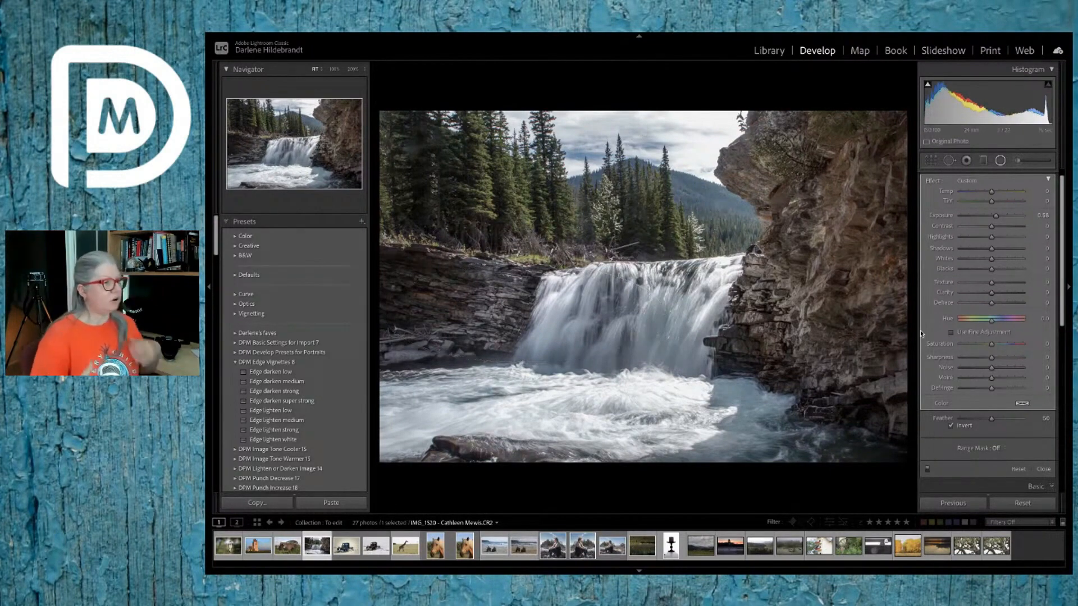
key(shift+m)
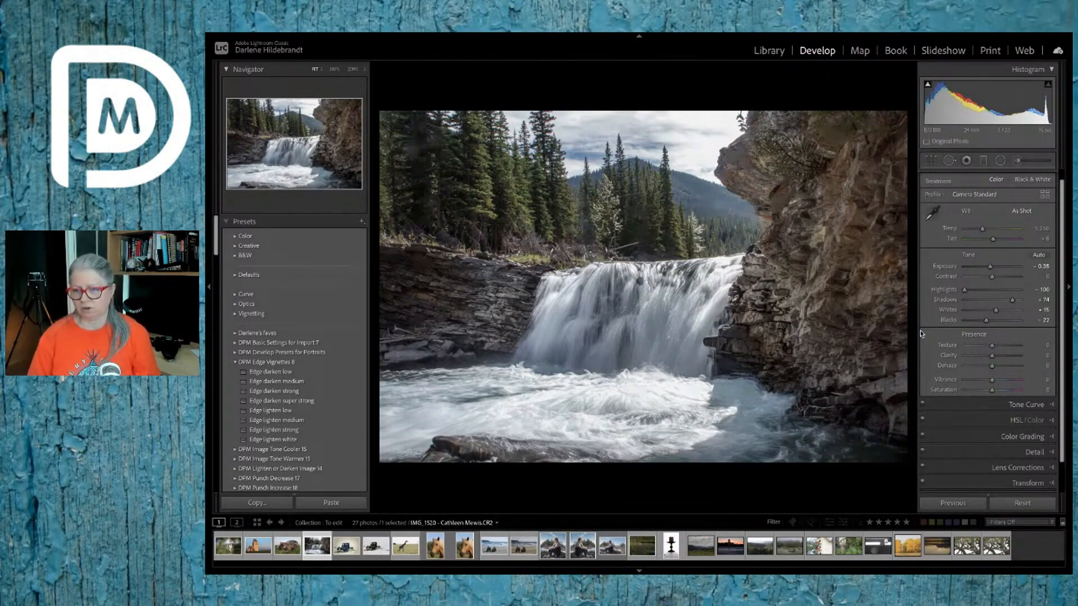
Apply the Edge darken low vignette preset and flip the photo horizontally.
click(276, 382)
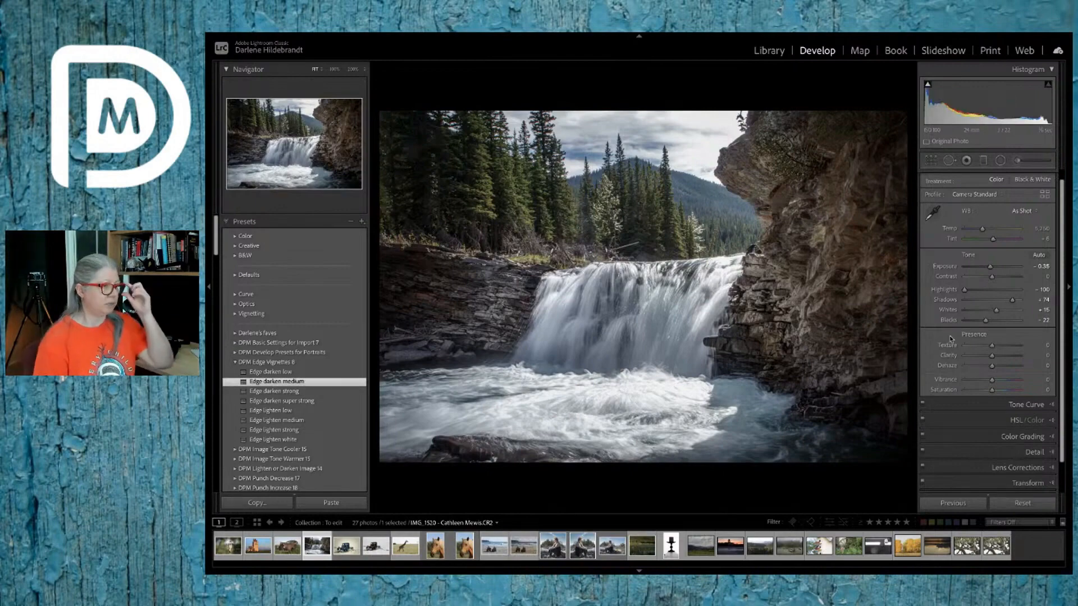
click(275, 372)
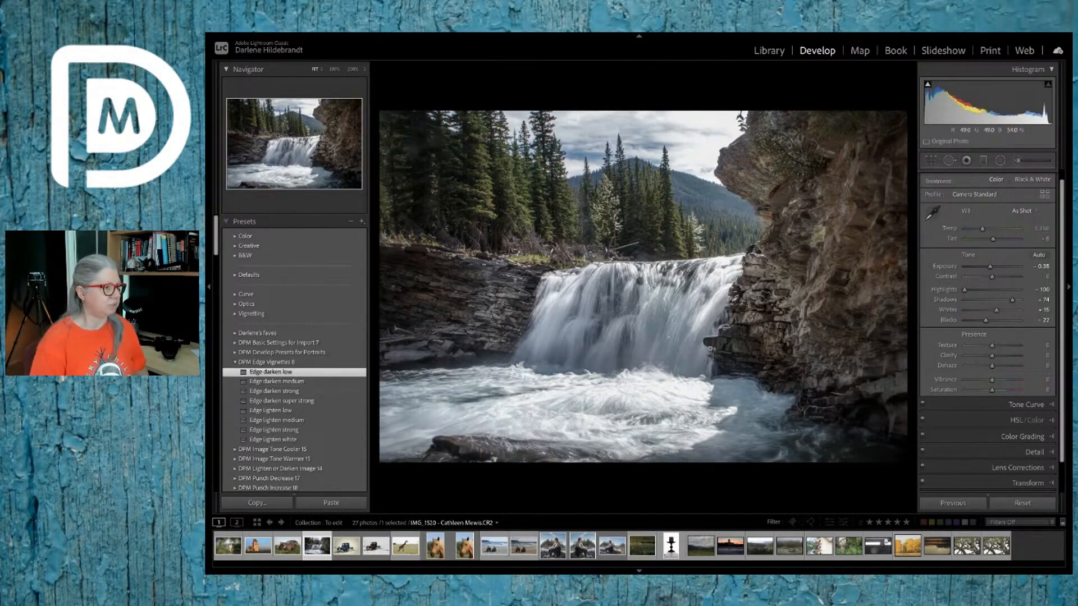
click(385, 37)
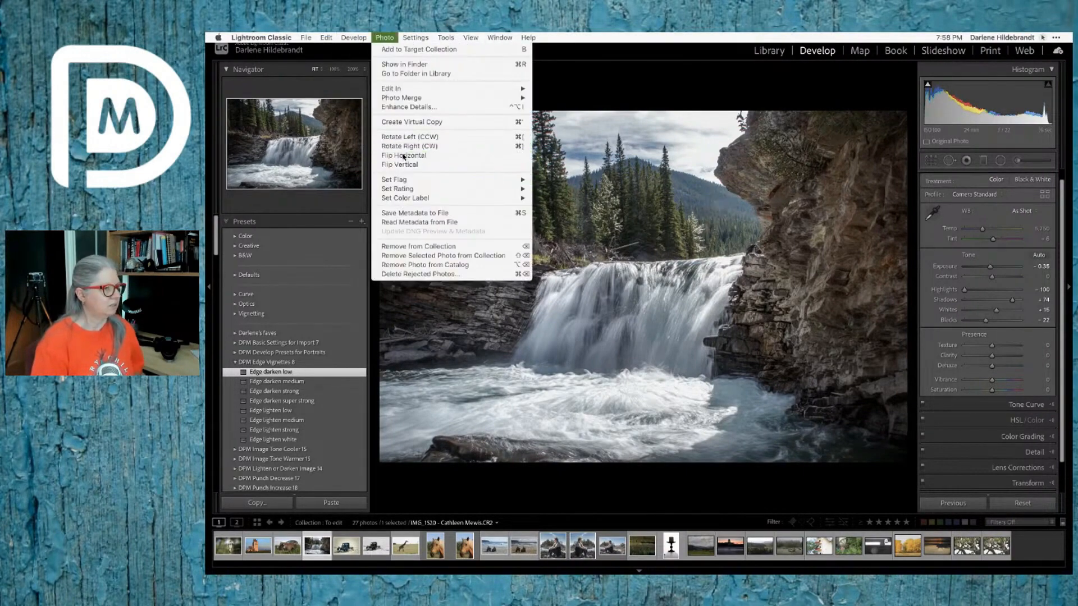
click(403, 155)
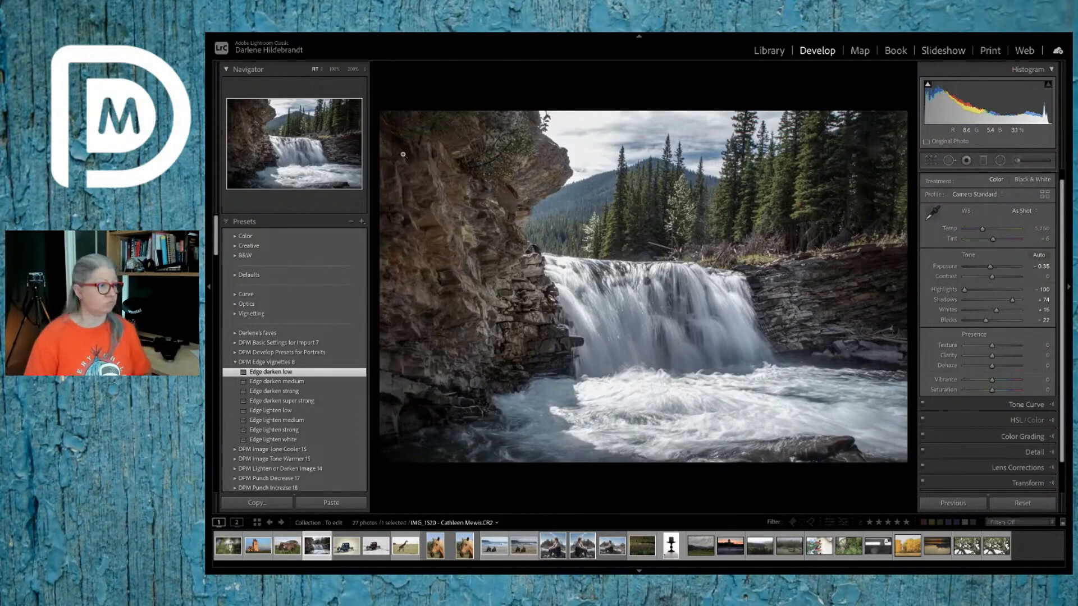
Crop the photo inward from its left edge to trim part of the rock wall, keeping the full height.
key(r)
mouse_move(382, 159)
mouse_down()
mouse_move(422, 160)
mouse_move(379, 161)
mouse_up()
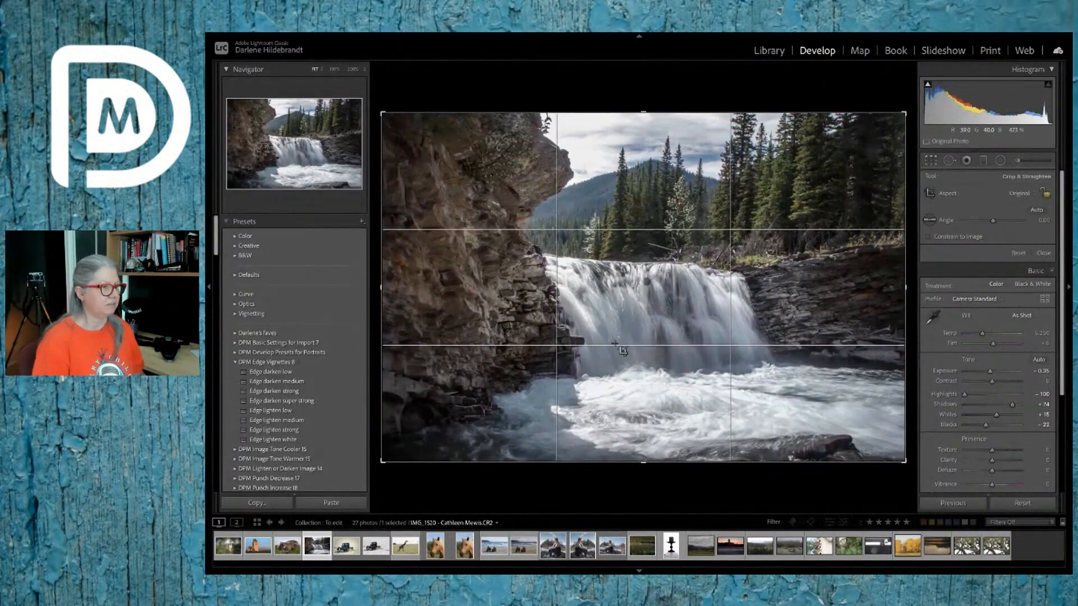
drag(379, 285, 408, 287)
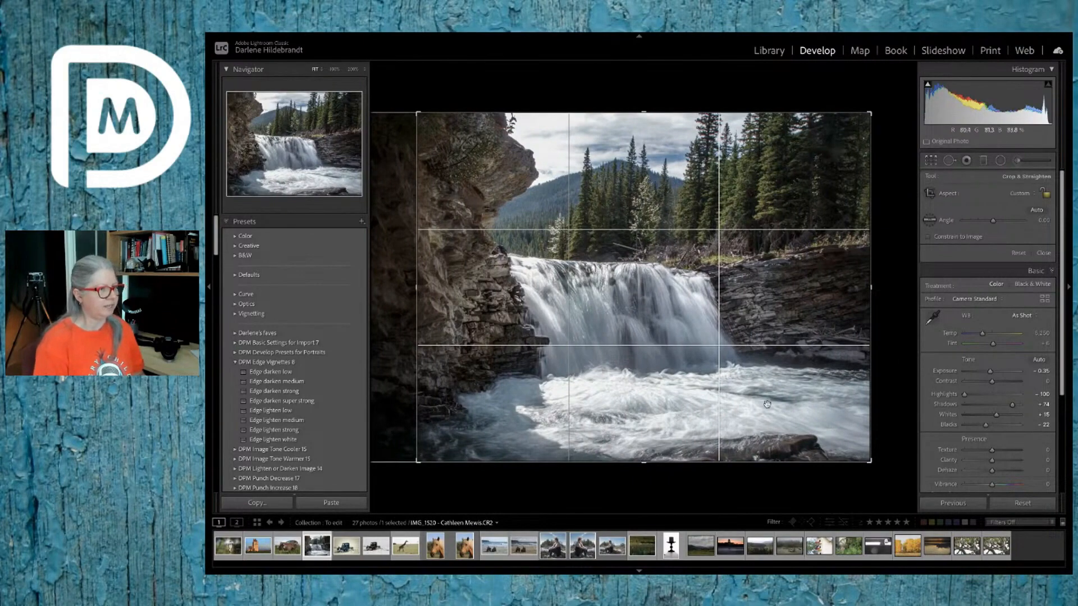
key(Return)
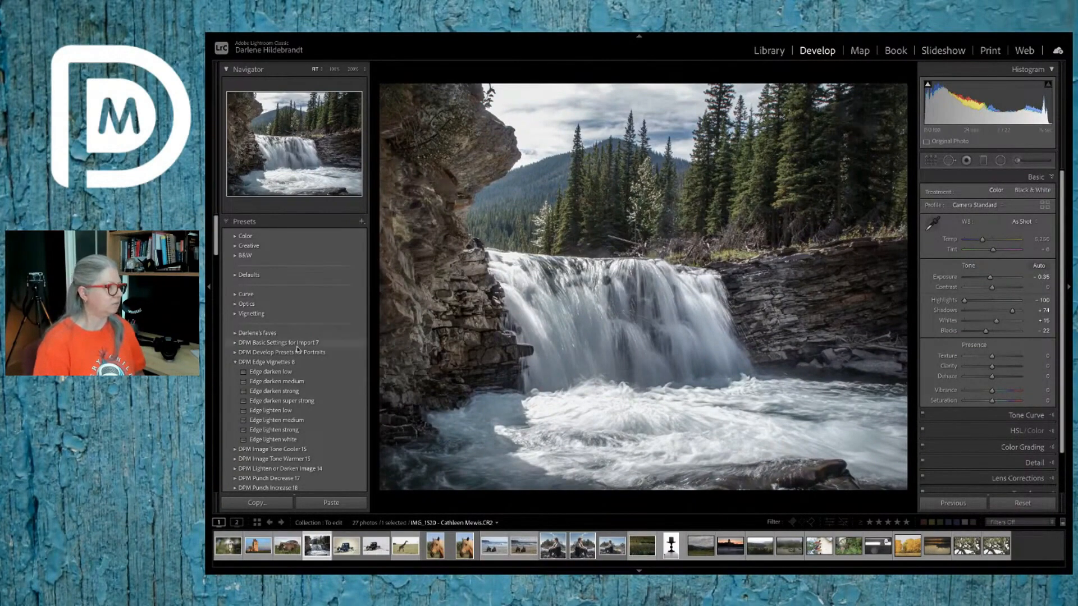
Apply the Edge darken medium vignette preset and warm the white balance temperature, checking the edit against the before view.
click(299, 383)
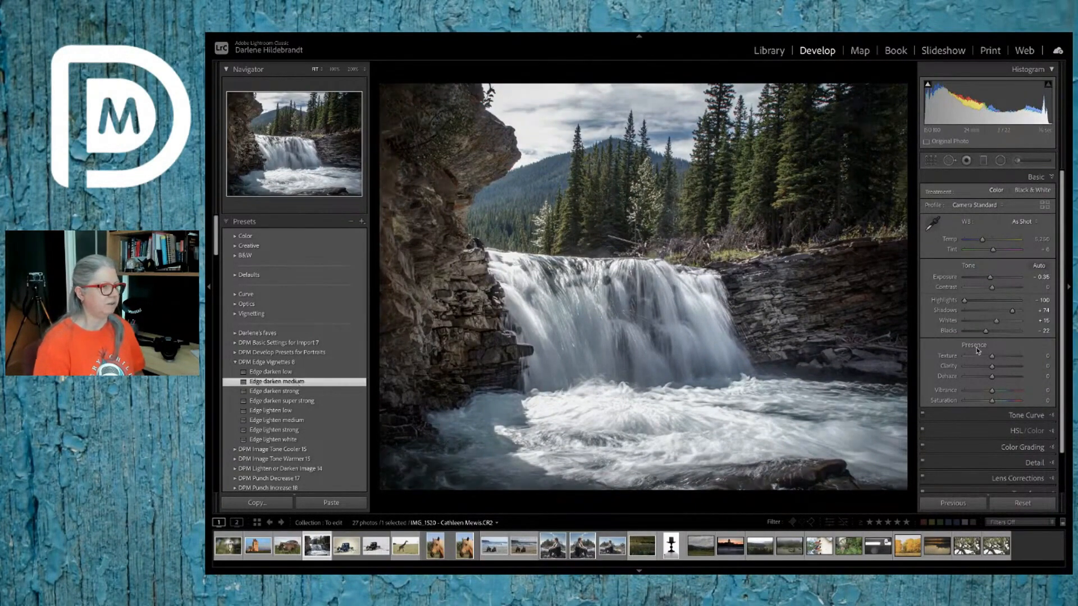
drag(1030, 236, 1039, 236)
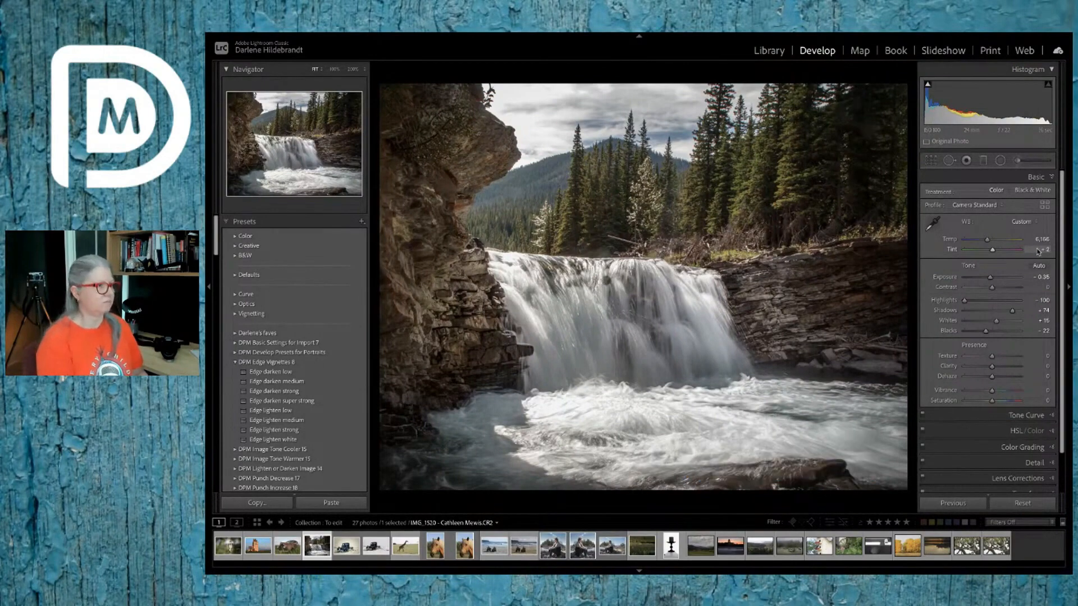
key(backslash)
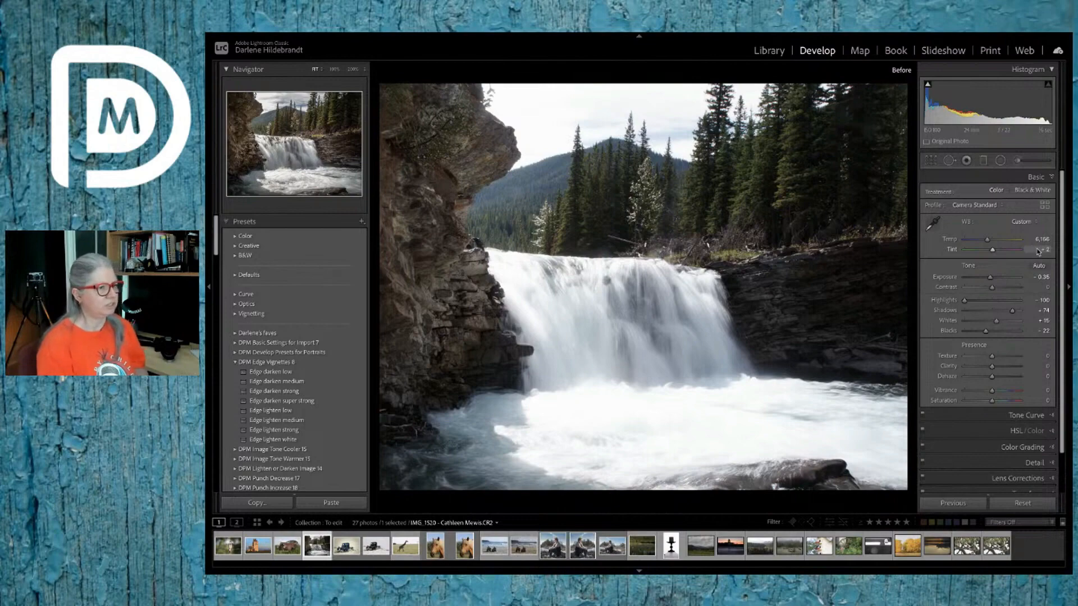
key(backslash)
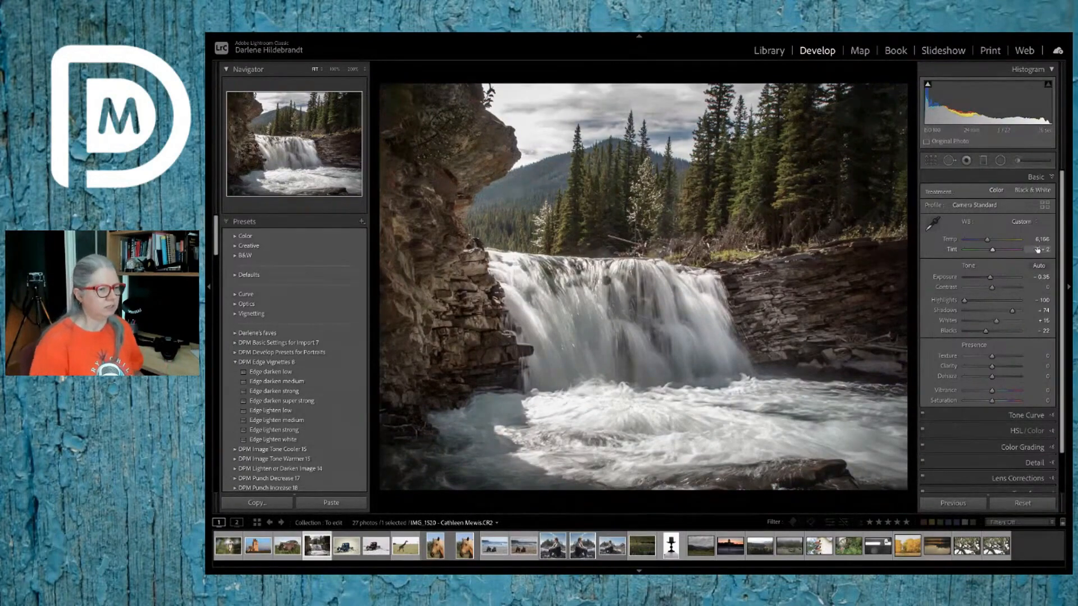
Turn on Remove Chromatic Aberration and Enable Profile Corrections in the photo's lens corrections, judging the tree edges at 100%.
scroll(1011, 364, down, 2)
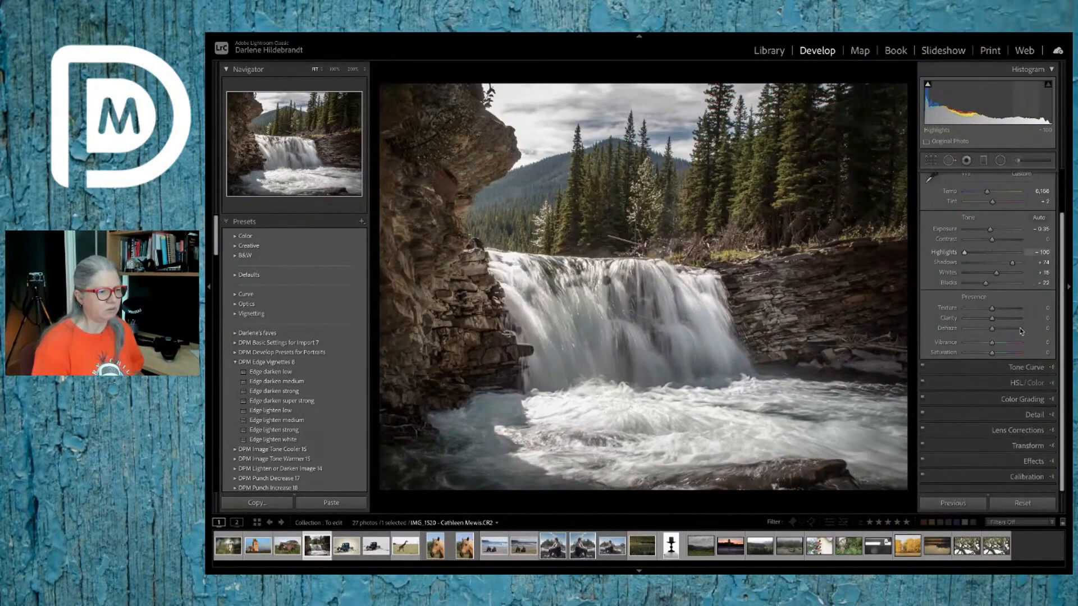
click(1015, 436)
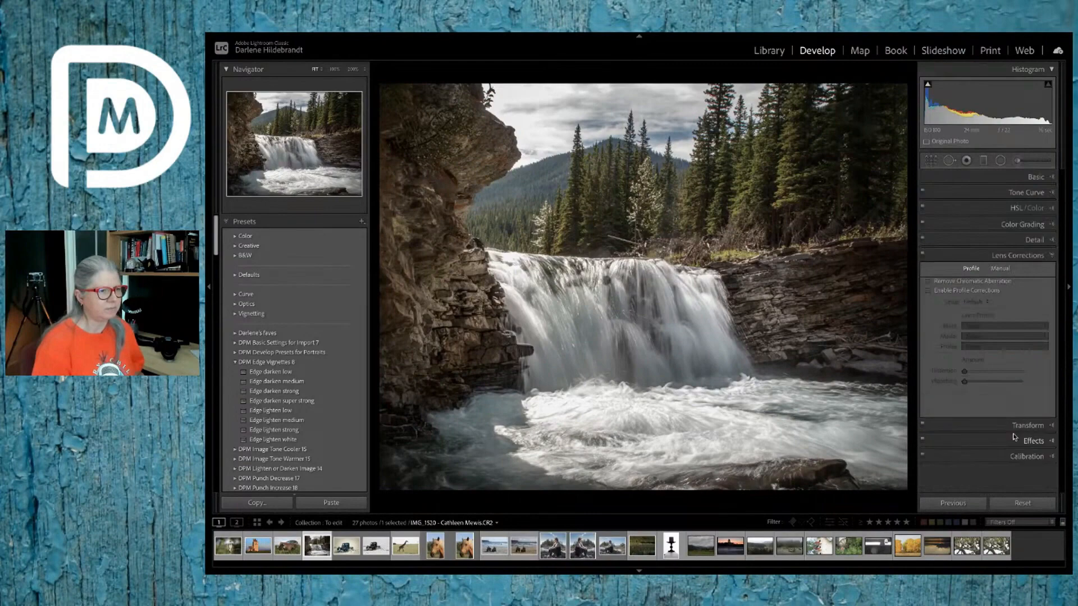
click(603, 146)
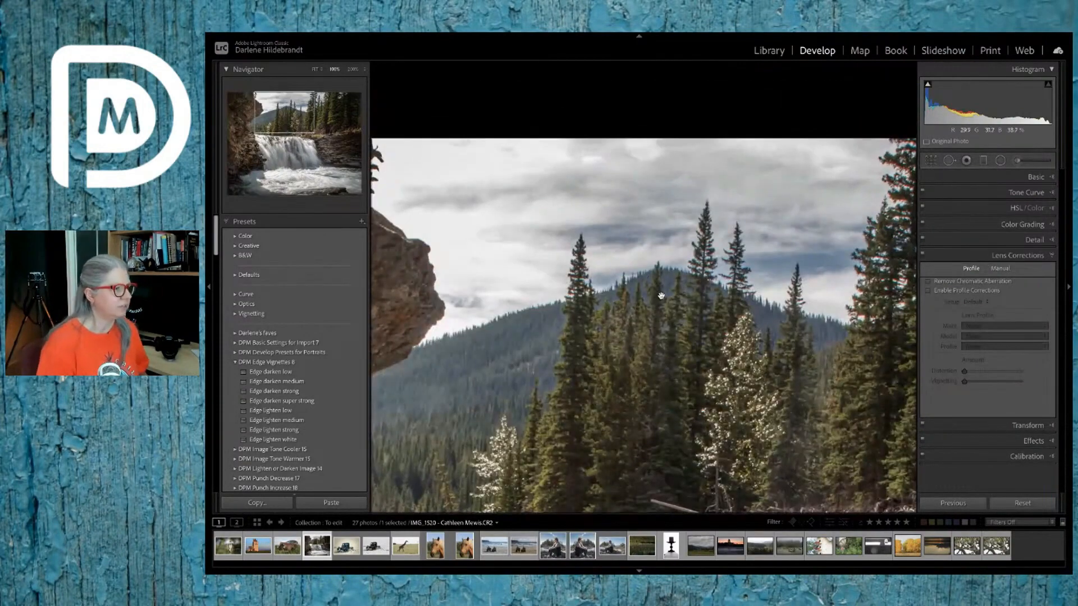
drag(777, 291, 699, 283)
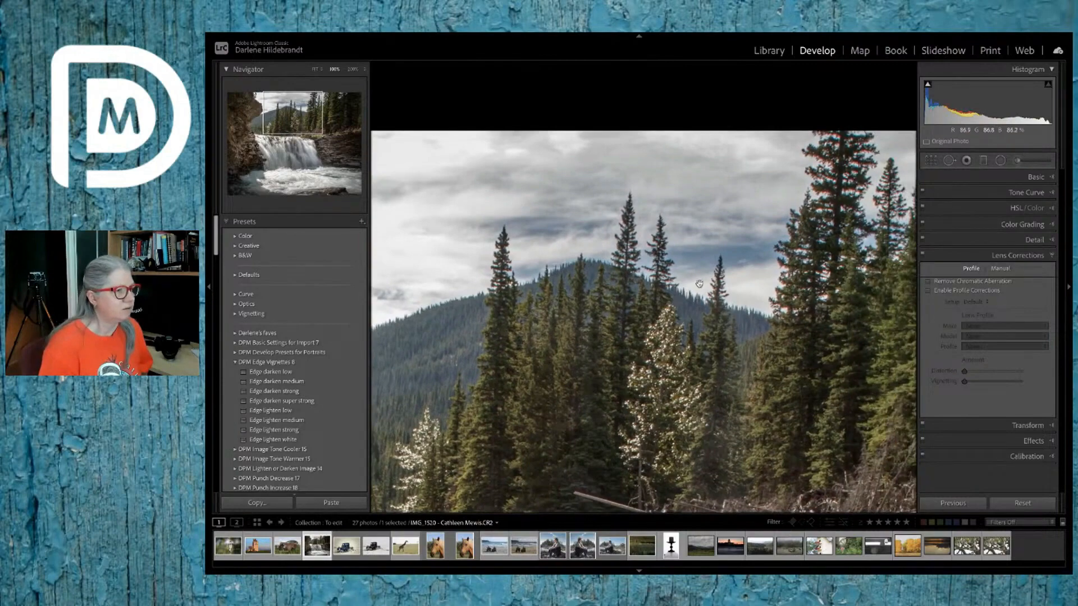
click(927, 282)
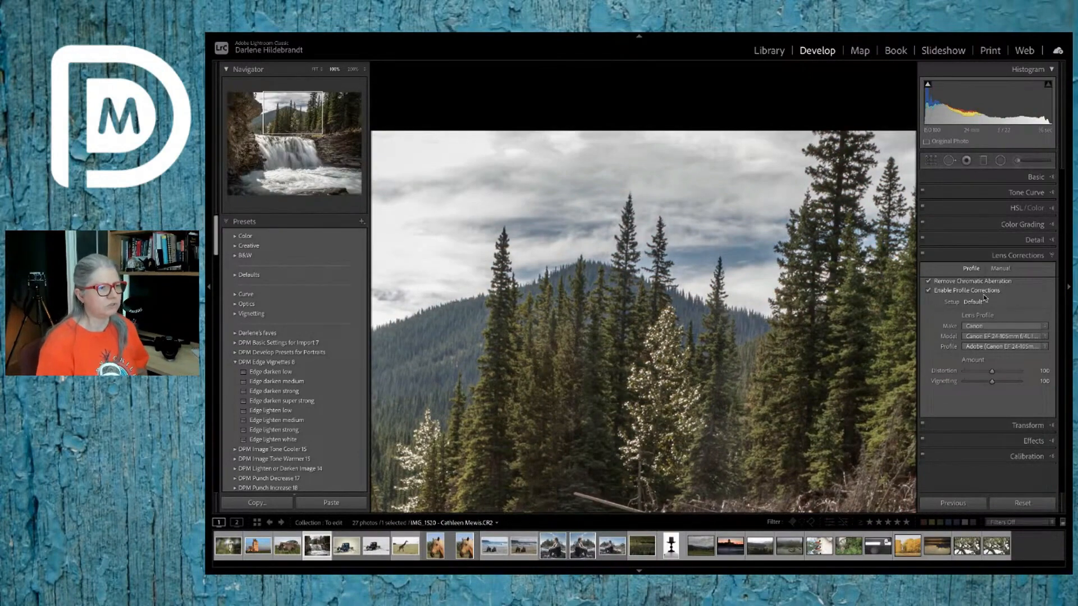
Check the lens profile model Canon EF 24-105mm f/4L IS II USM against the photo's camera and lens information.
click(1002, 338)
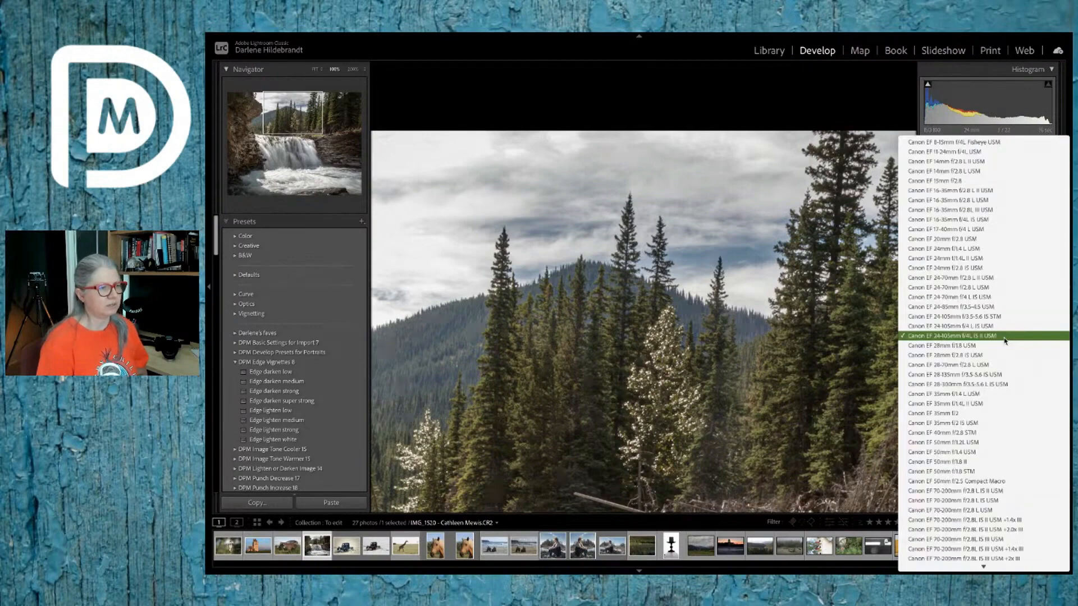
click(1004, 336)
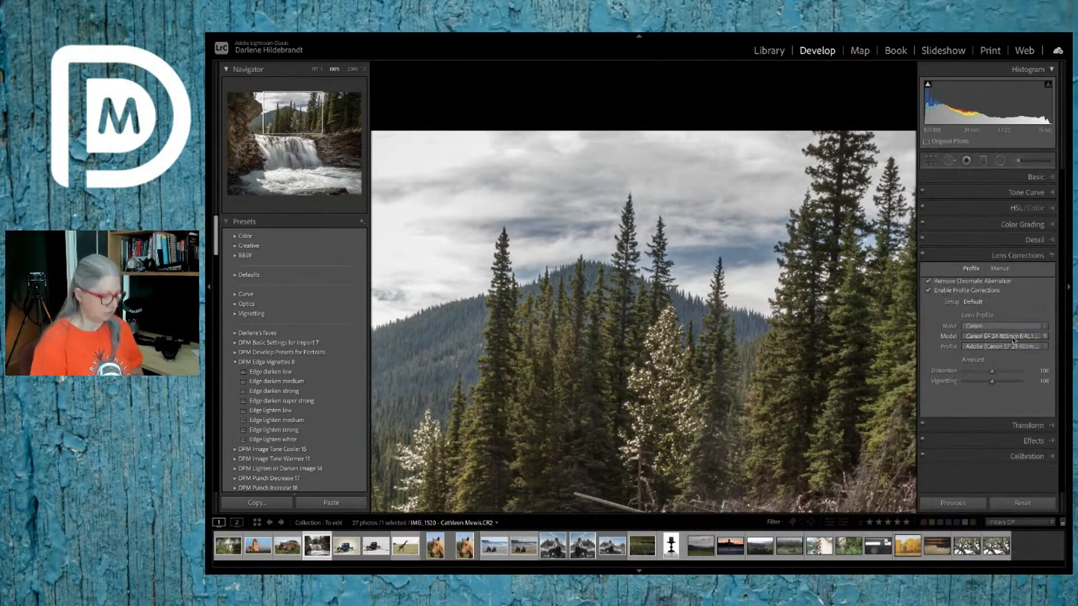
key(i)
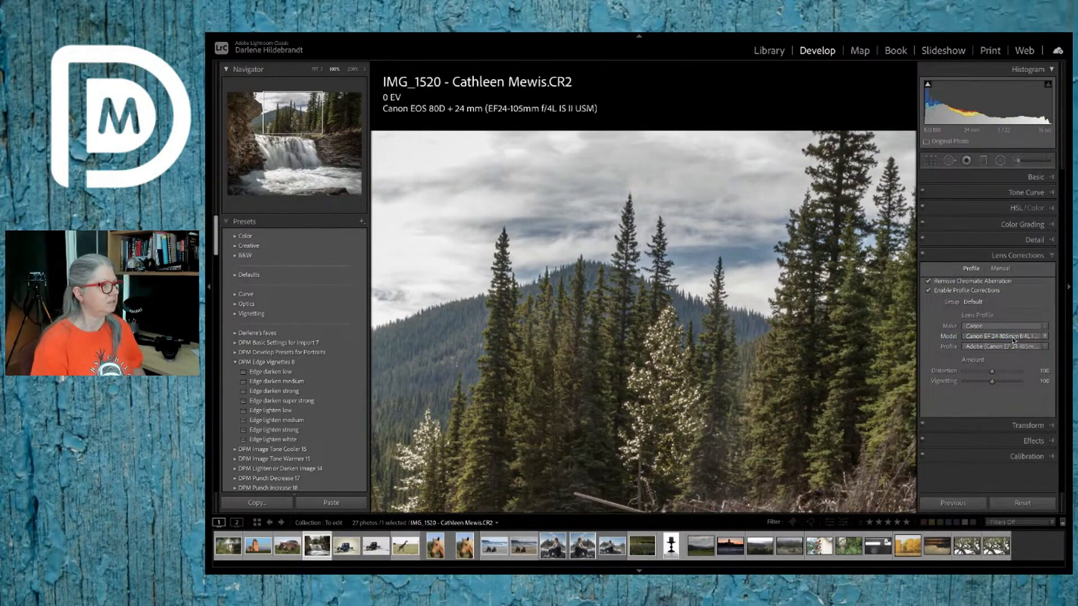
key(i)
key(i)
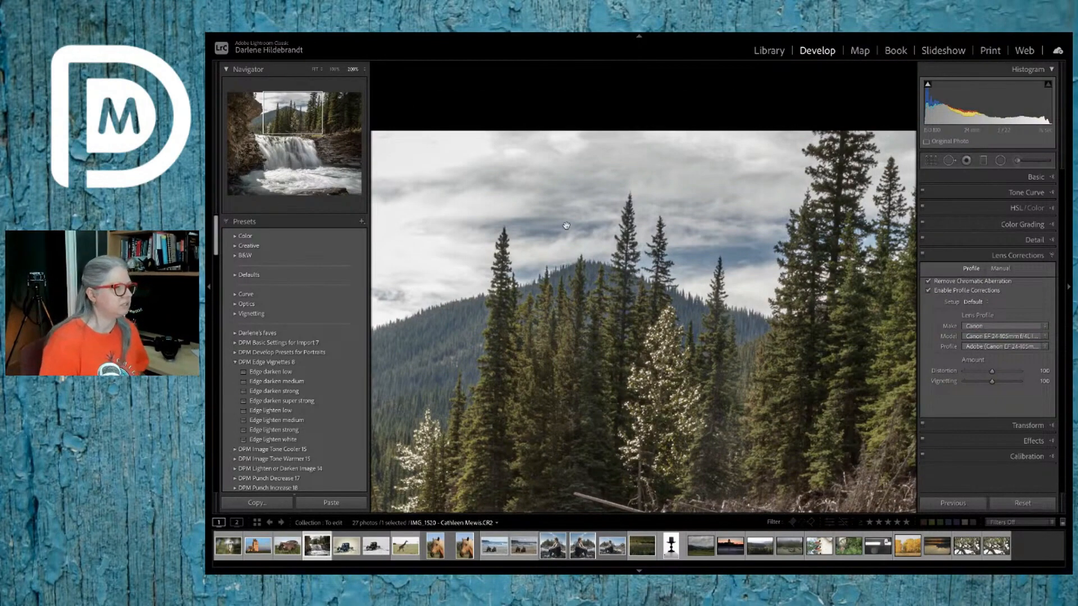
Compare the tree edges at 200% with Remove Chromatic Aberration off and on, leaving it on, and return to the full photo.
click(353, 70)
drag(529, 251, 474, 223)
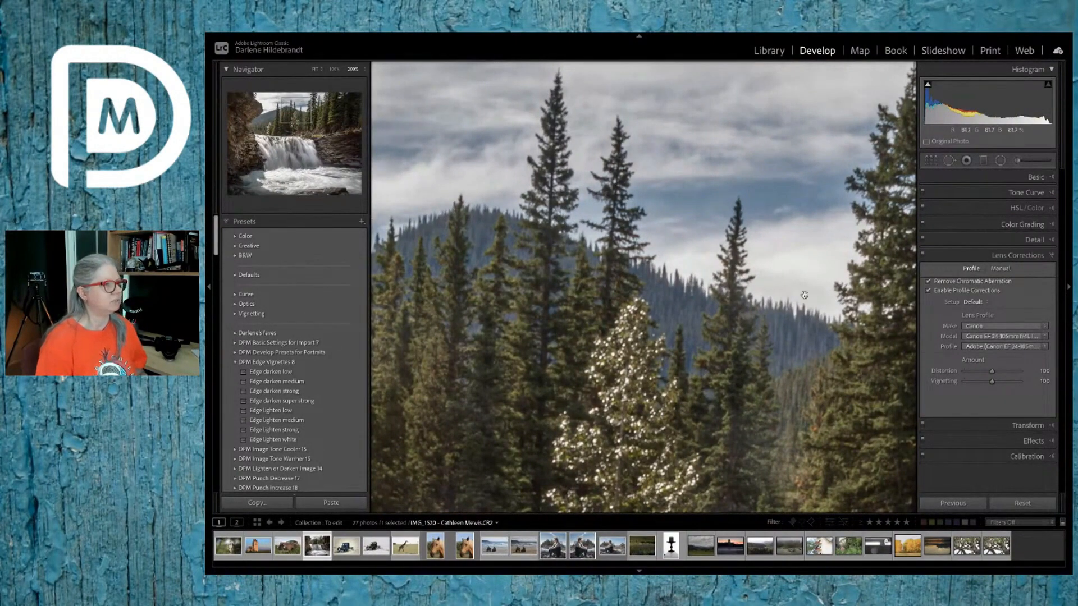
click(927, 281)
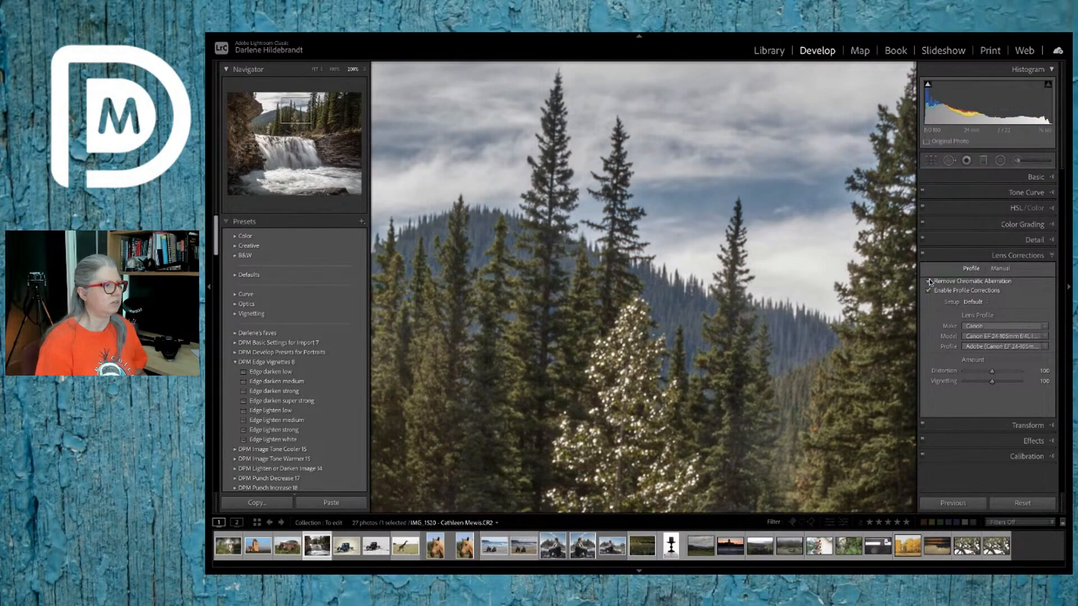
click(929, 280)
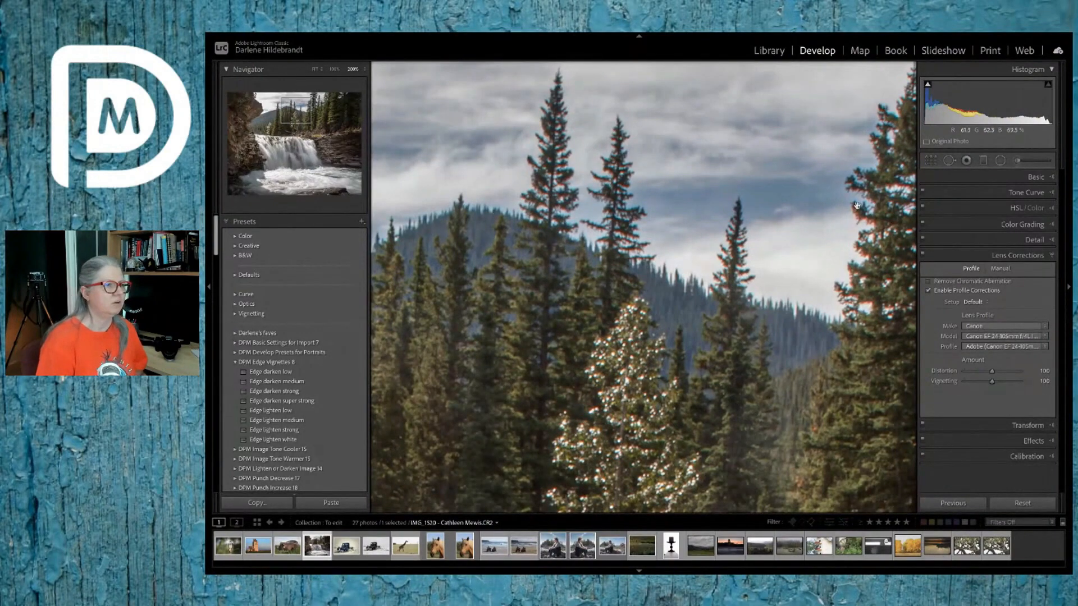
click(929, 281)
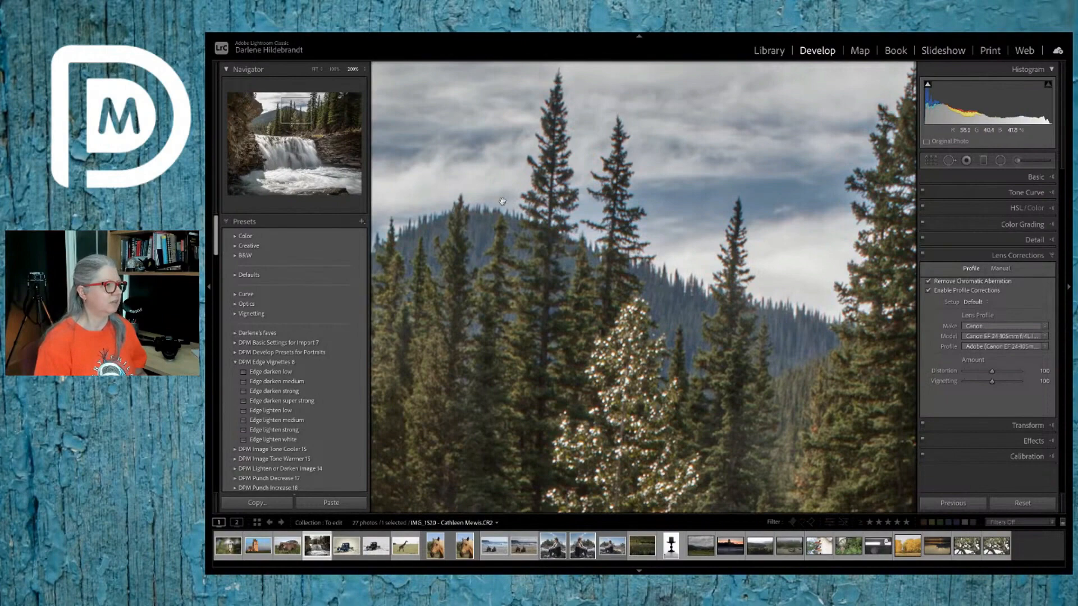
click(511, 237)
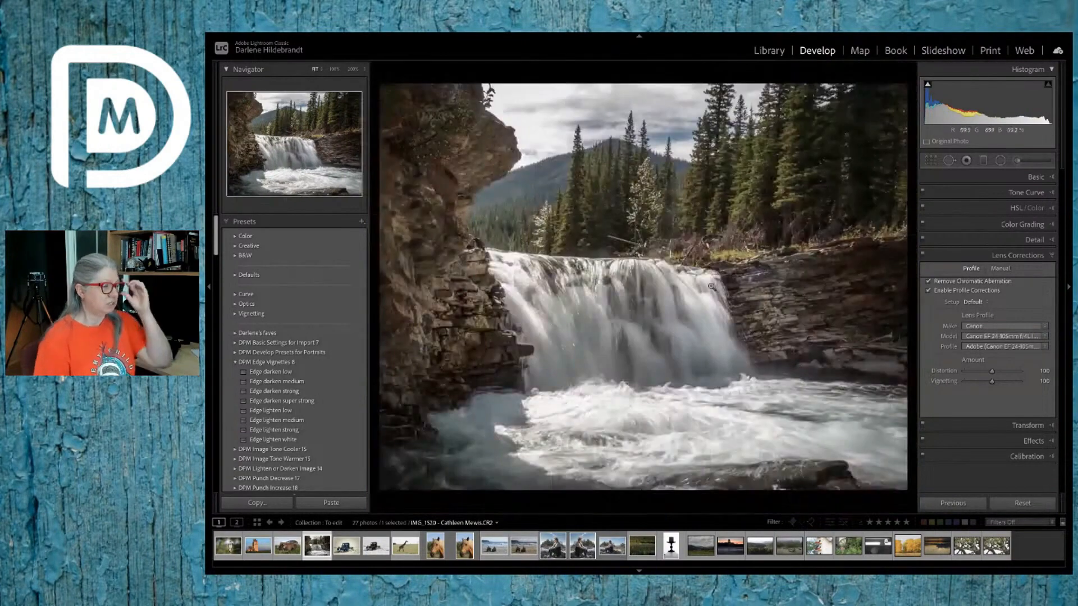